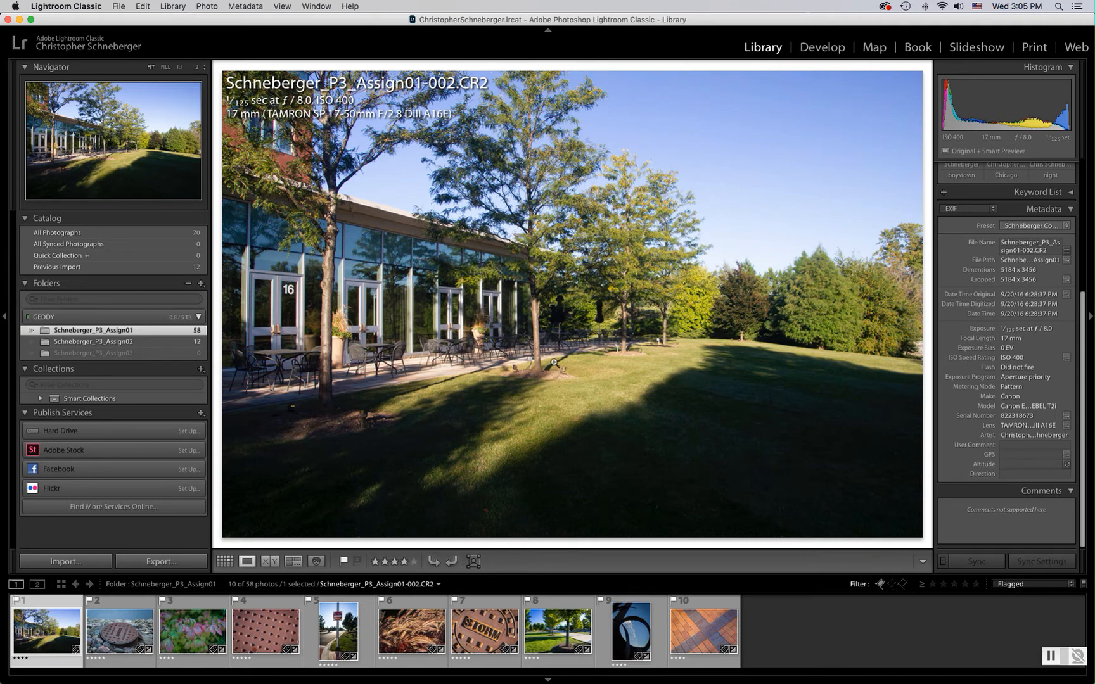
Examine the first photo's trees and lawn at 1:1 magnification, then return to the Fit view.
left_click(555, 362)
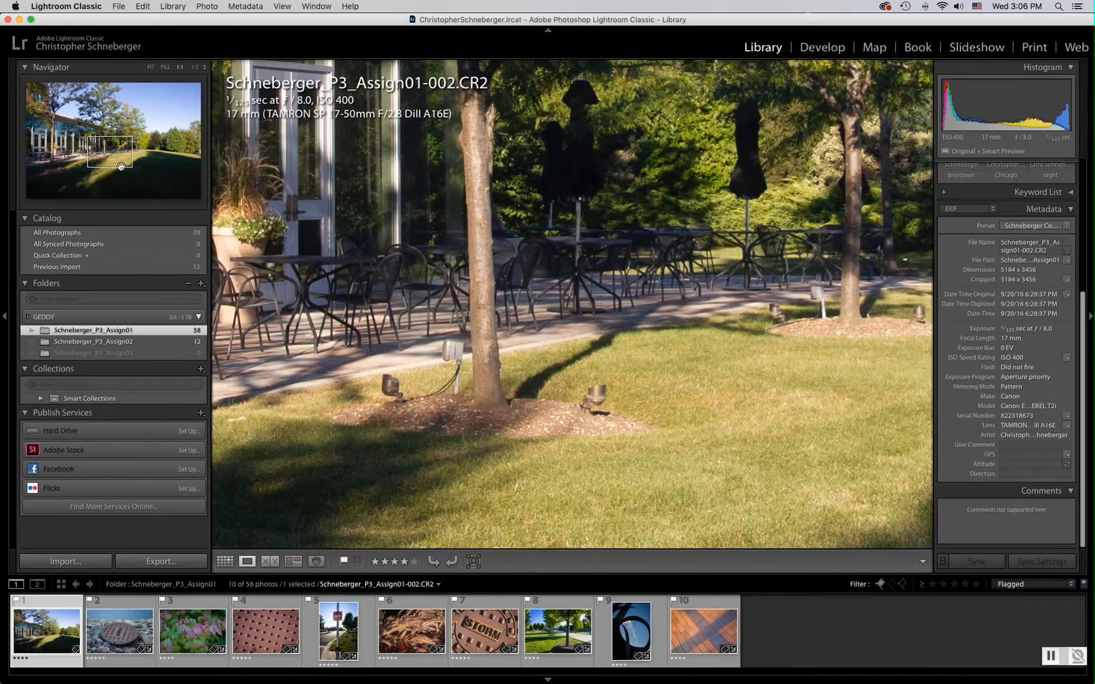
left_click_drag(112, 154, 140, 151)
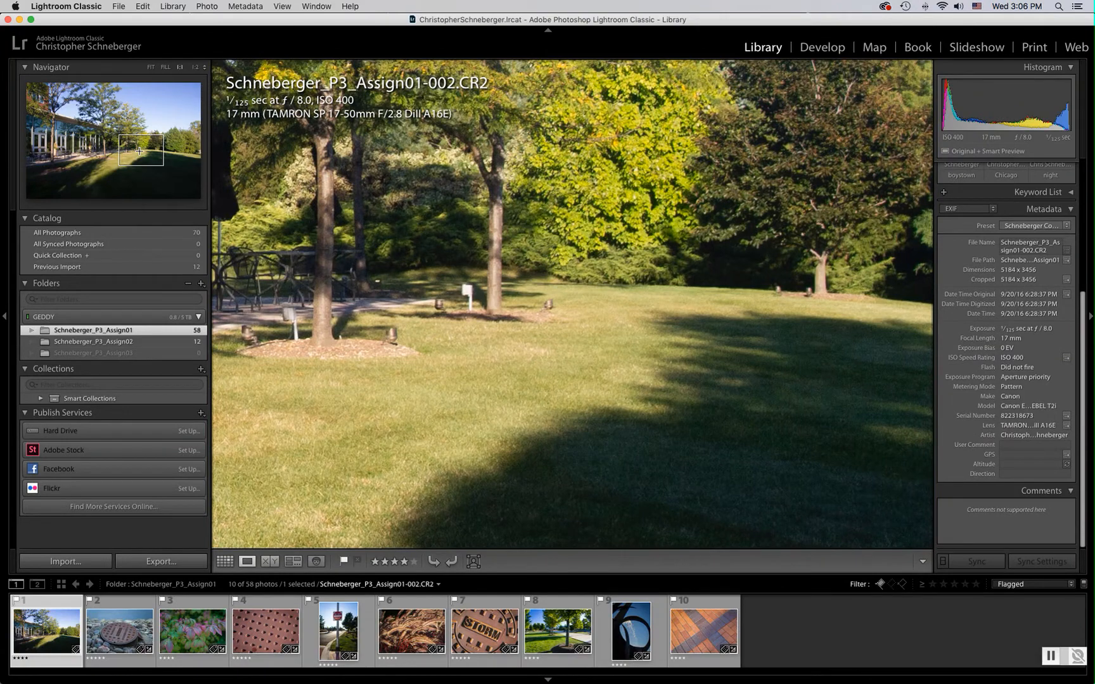
left_click(150, 67)
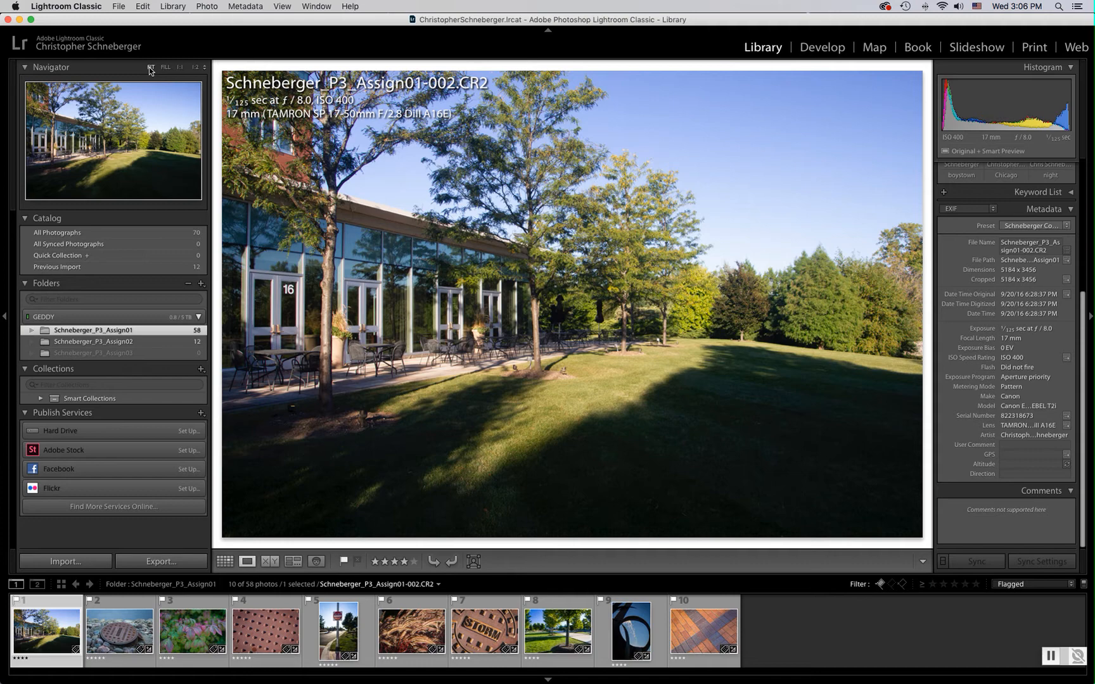
Compare the photo at 1:1, 2:1 and 3:1 magnification, check the trees at 1:1, and return to the full view.
left_click(179, 68)
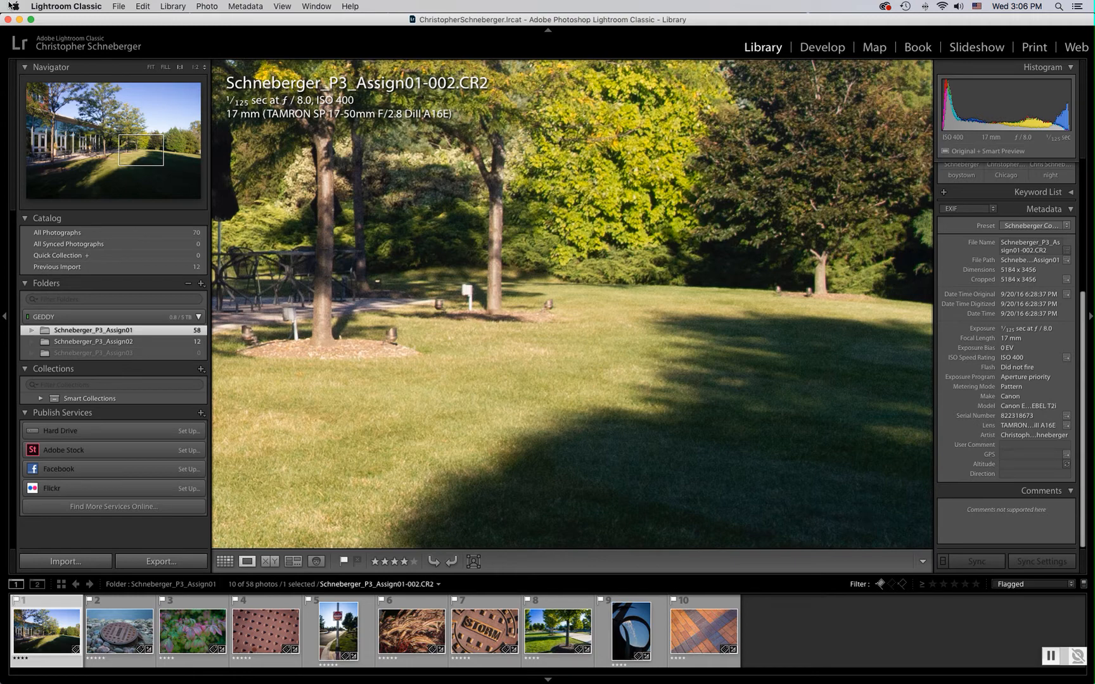
left_click(204, 69)
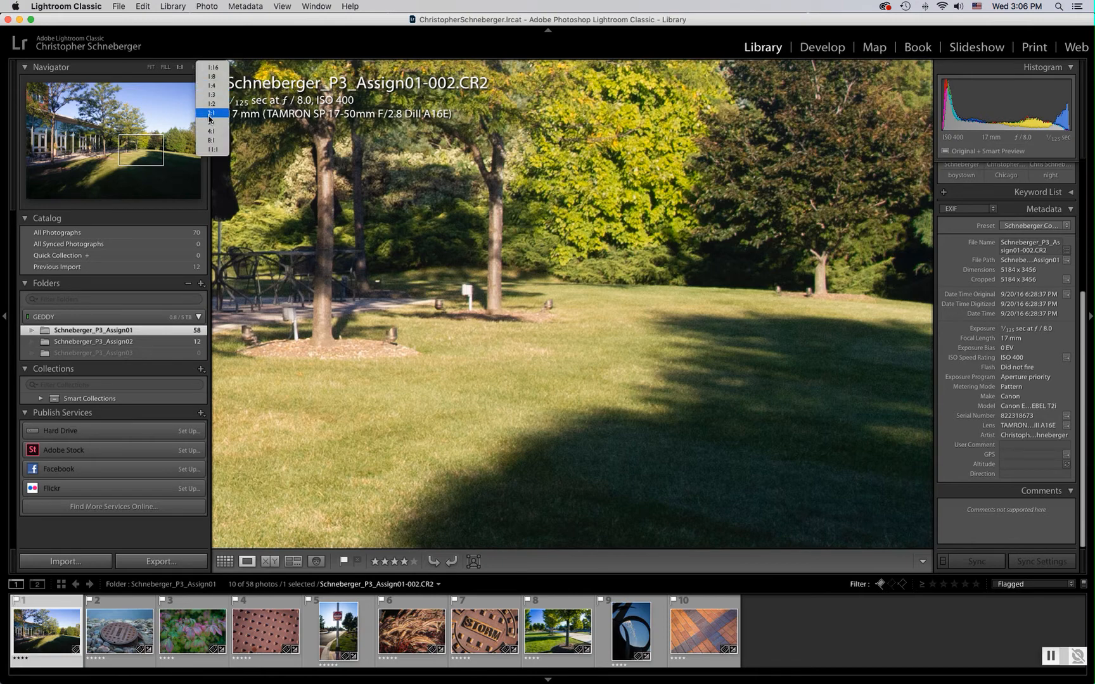
left_click(211, 114)
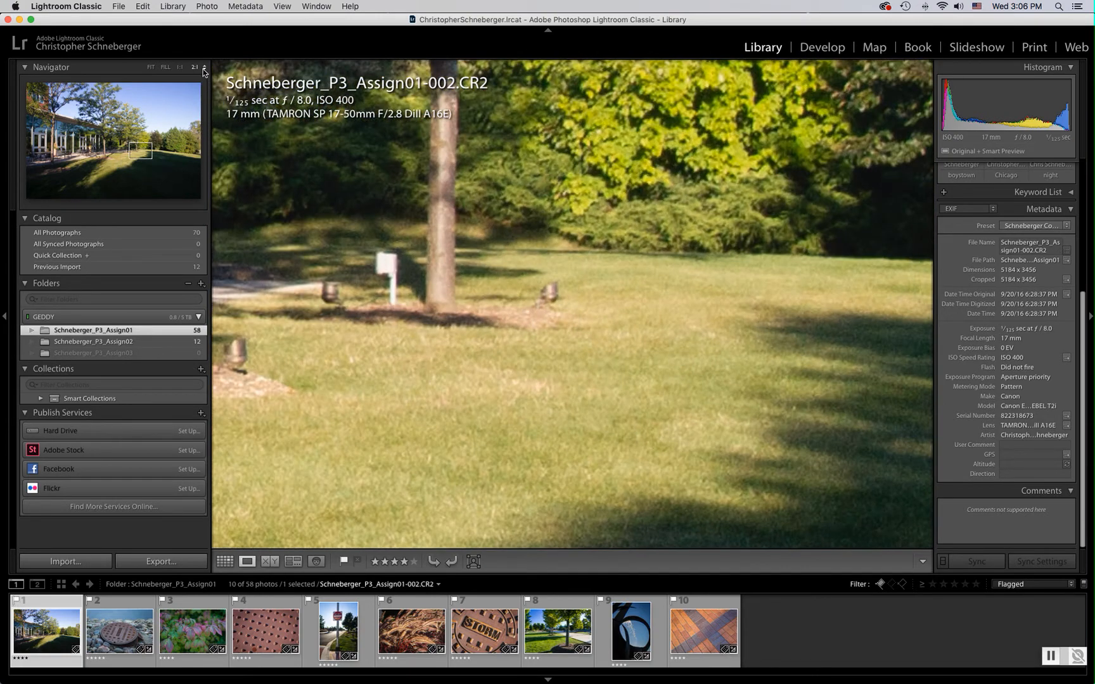
left_click(203, 68)
left_click(204, 76)
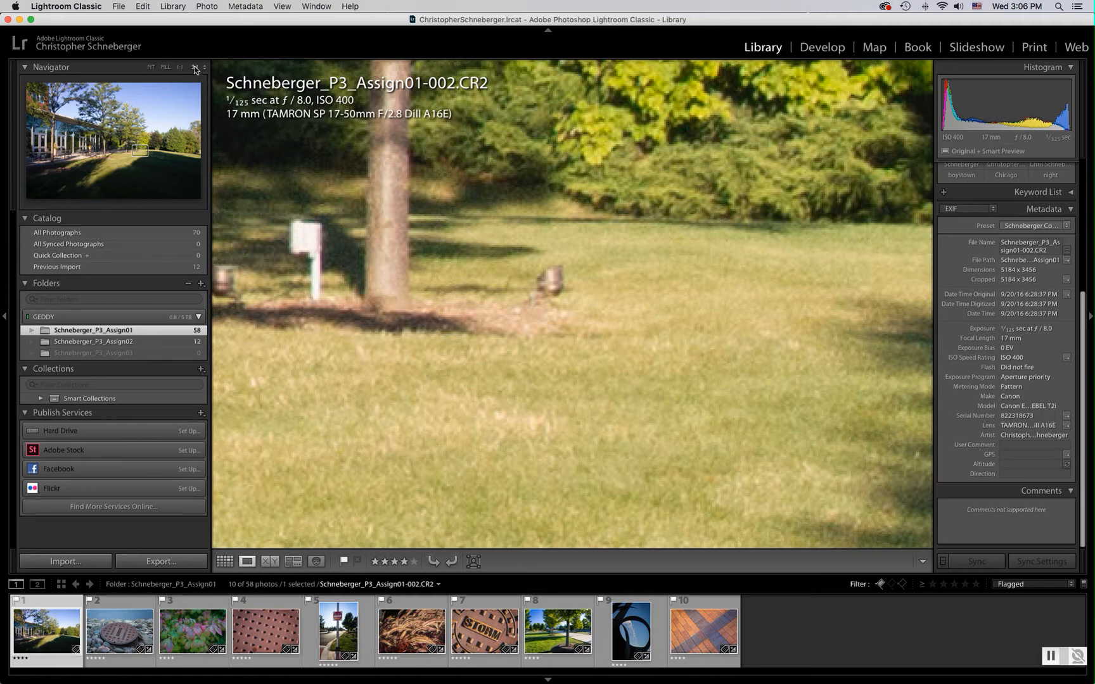
left_click(179, 68)
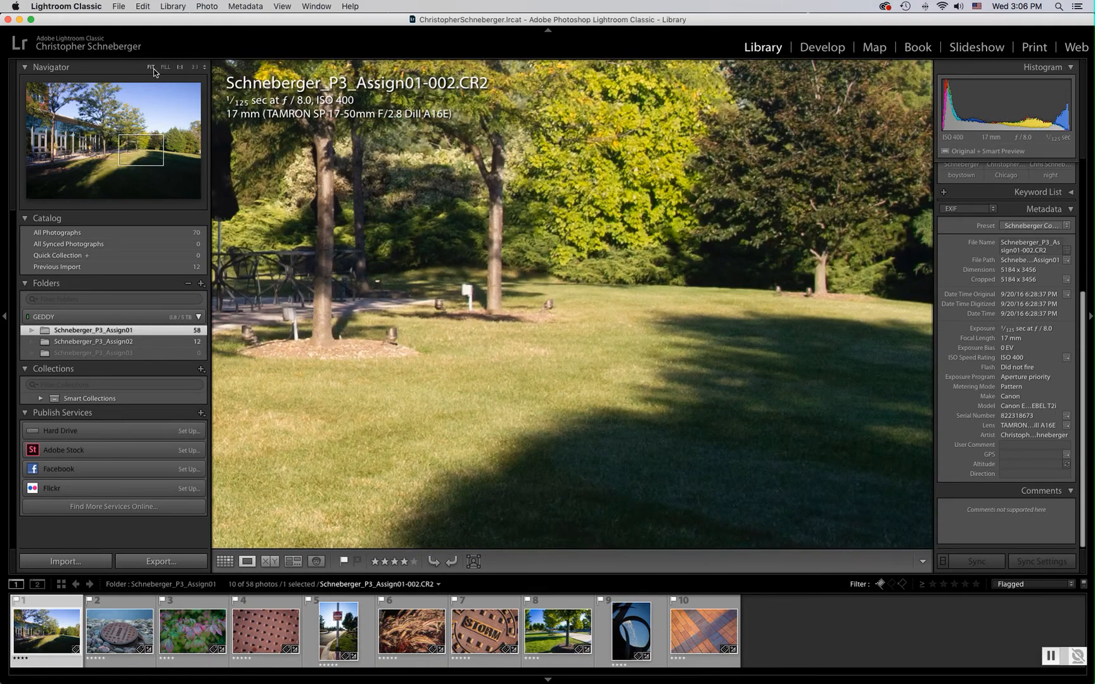
left_click(149, 68)
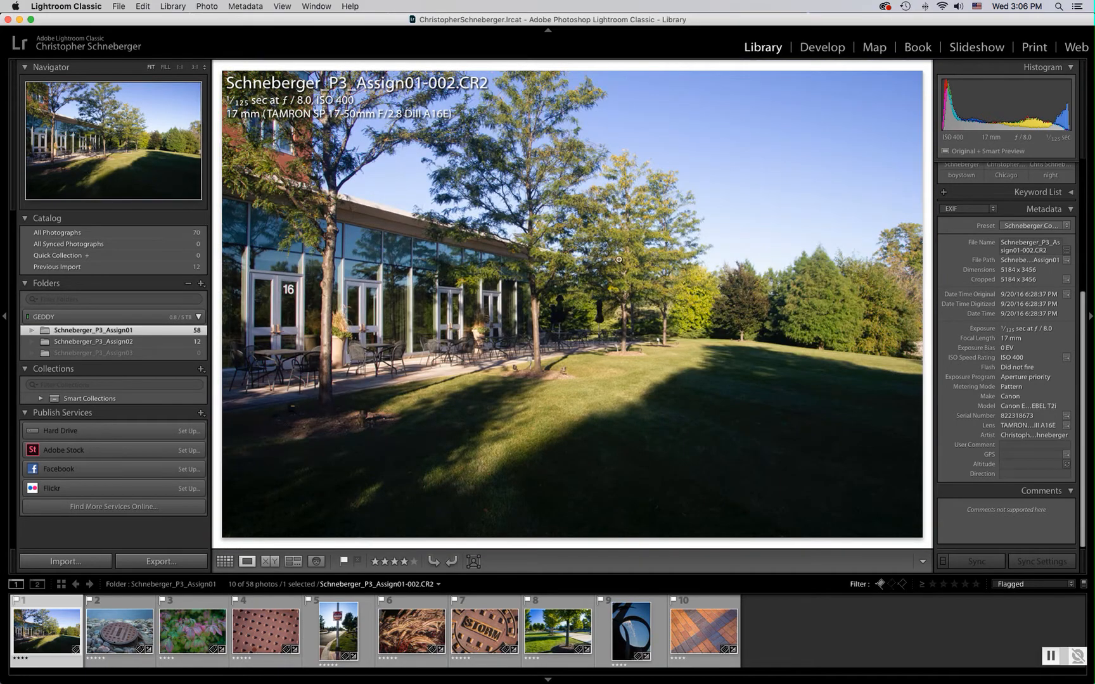
left_click(586, 293)
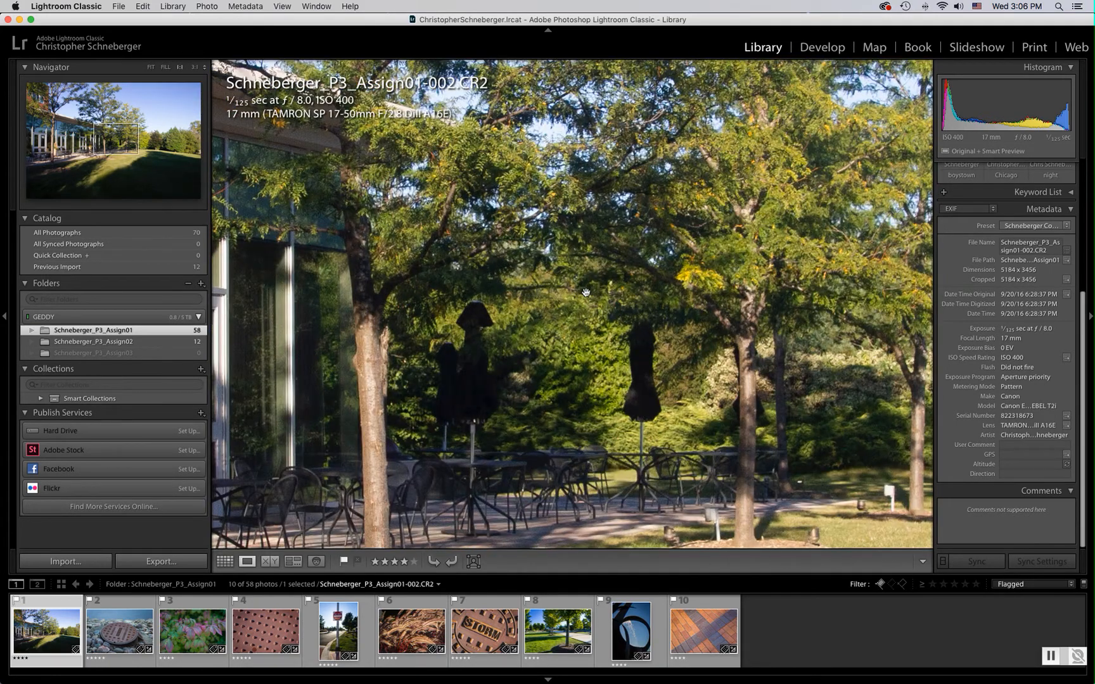
left_click(586, 293)
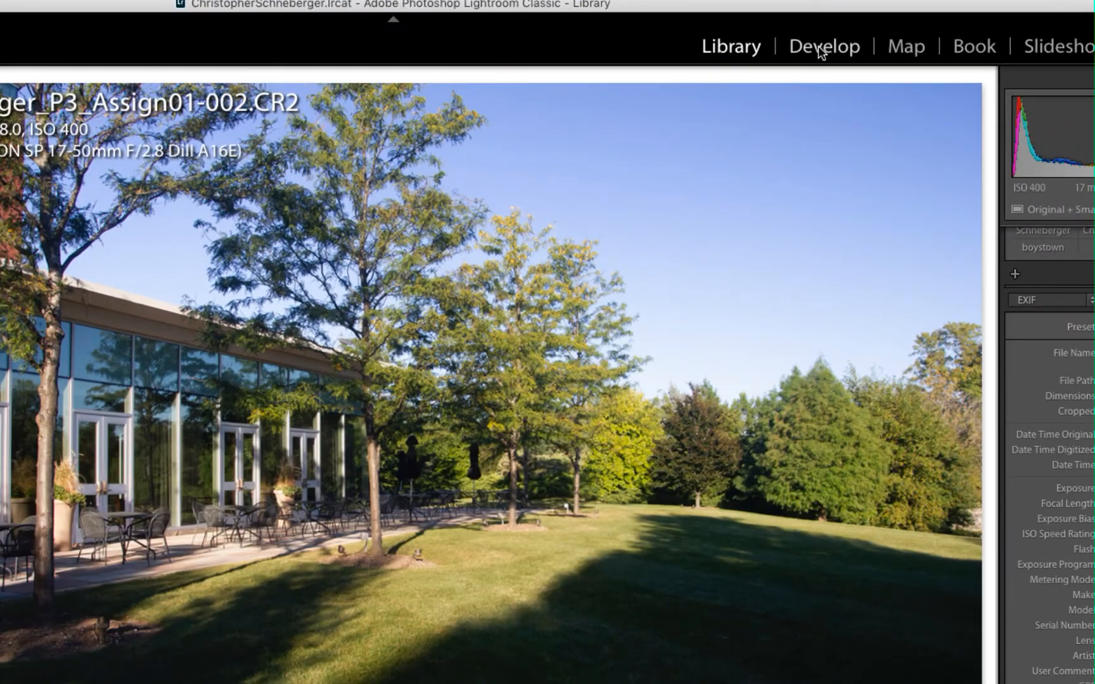
Switch the photo to the Develop module and collapse its History list.
left_click(820, 51)
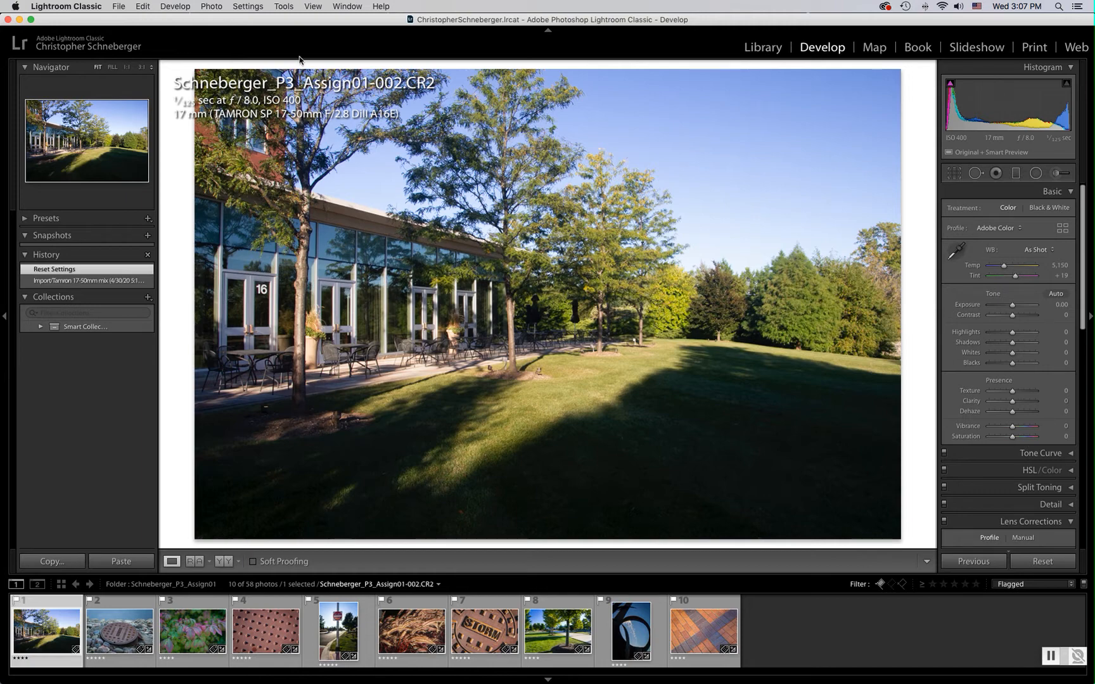
left_click(25, 254)
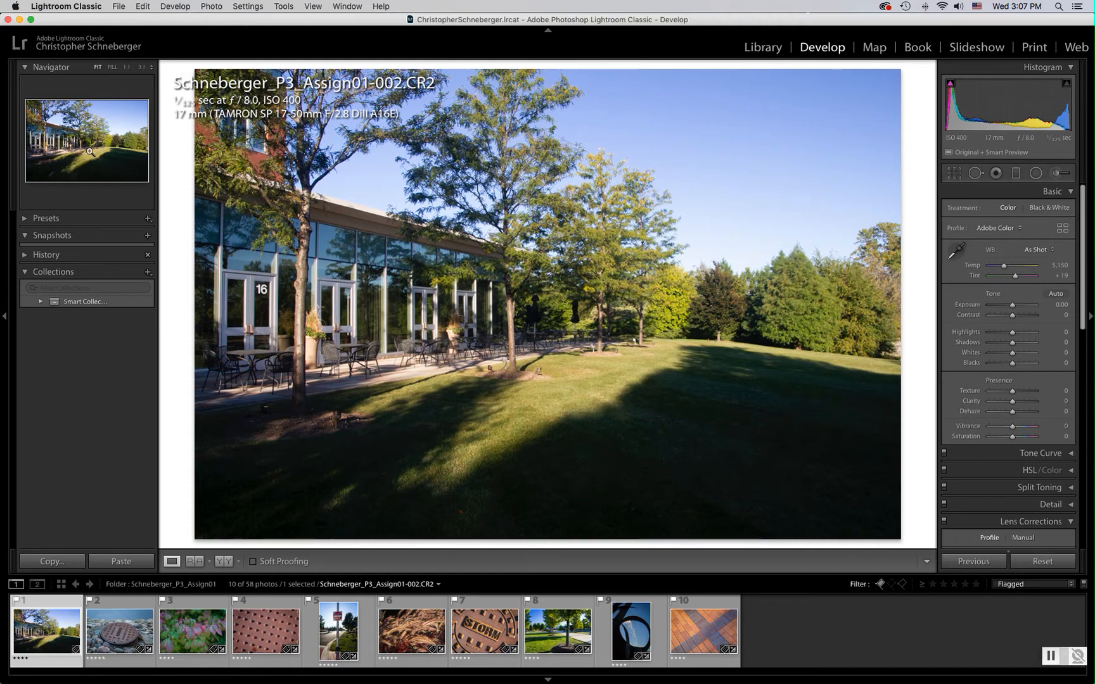
key("alt")
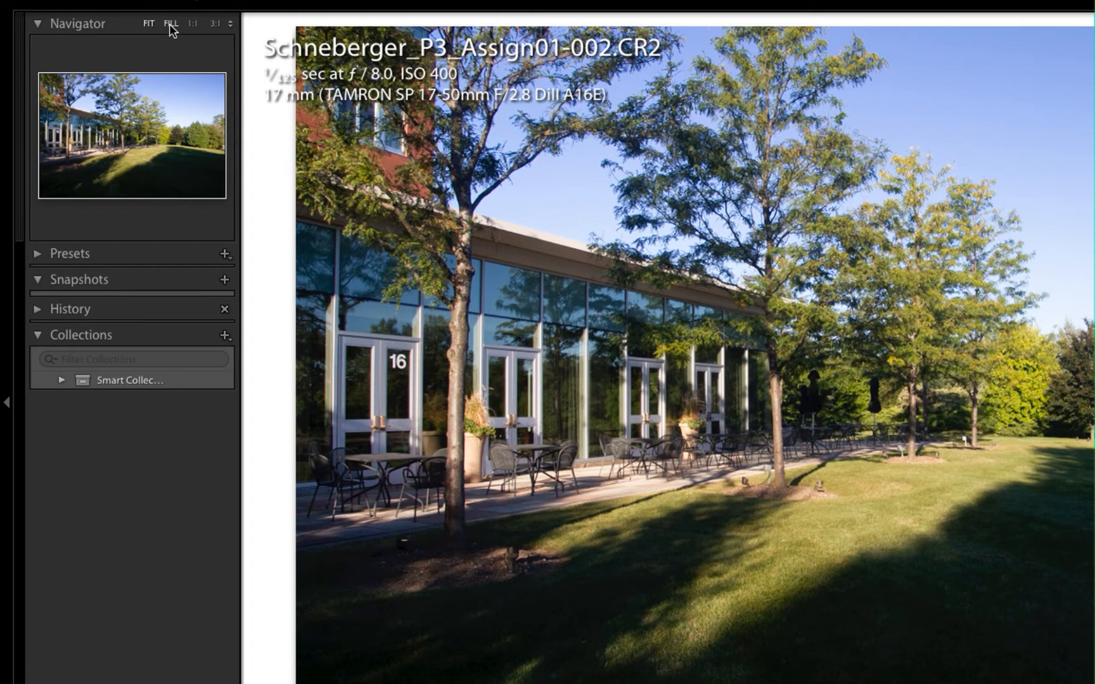
Look over the preset groups and the photo's edit history, leaving User Presets, Presets and History collapsed.
left_click(37, 254)
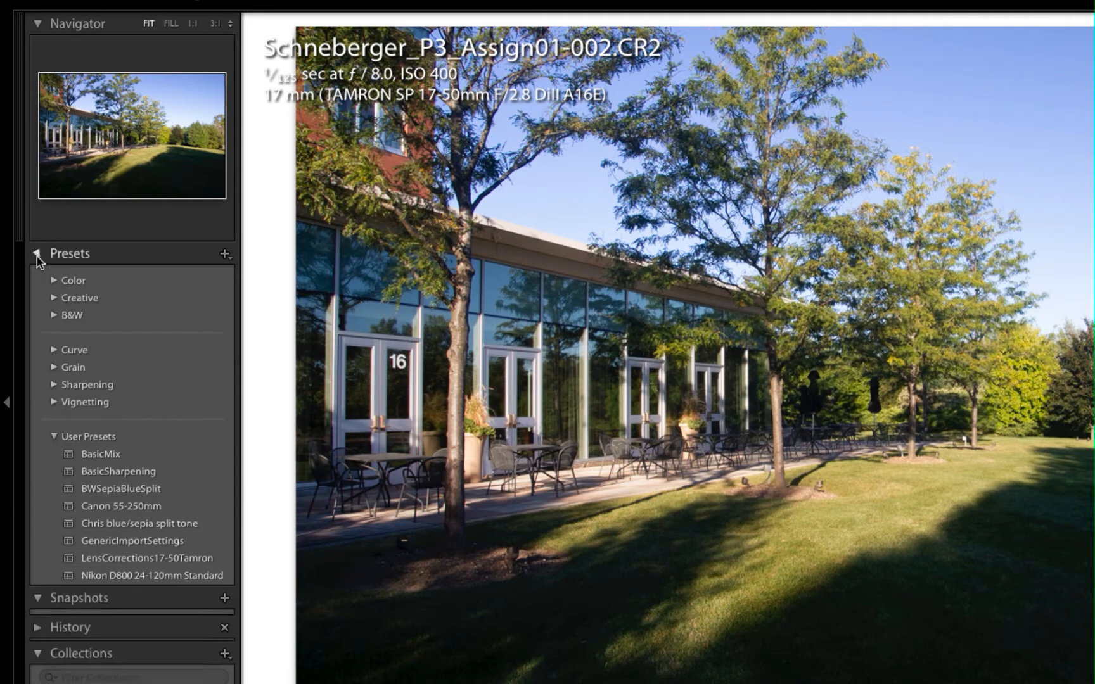
left_click(56, 437)
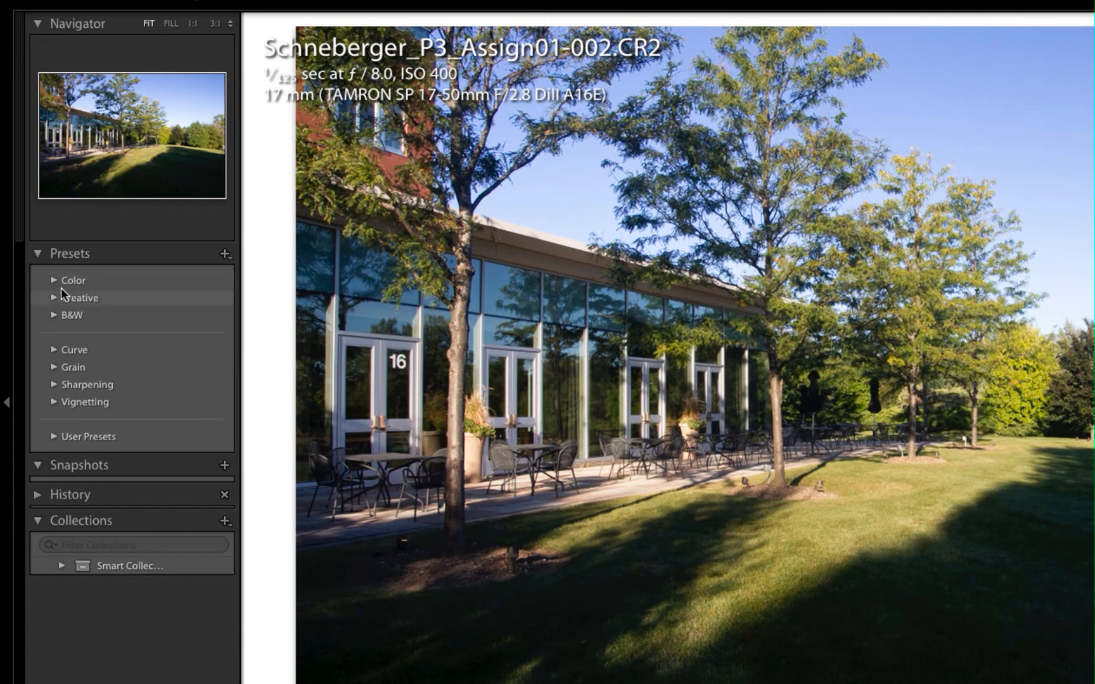
left_click(37, 253)
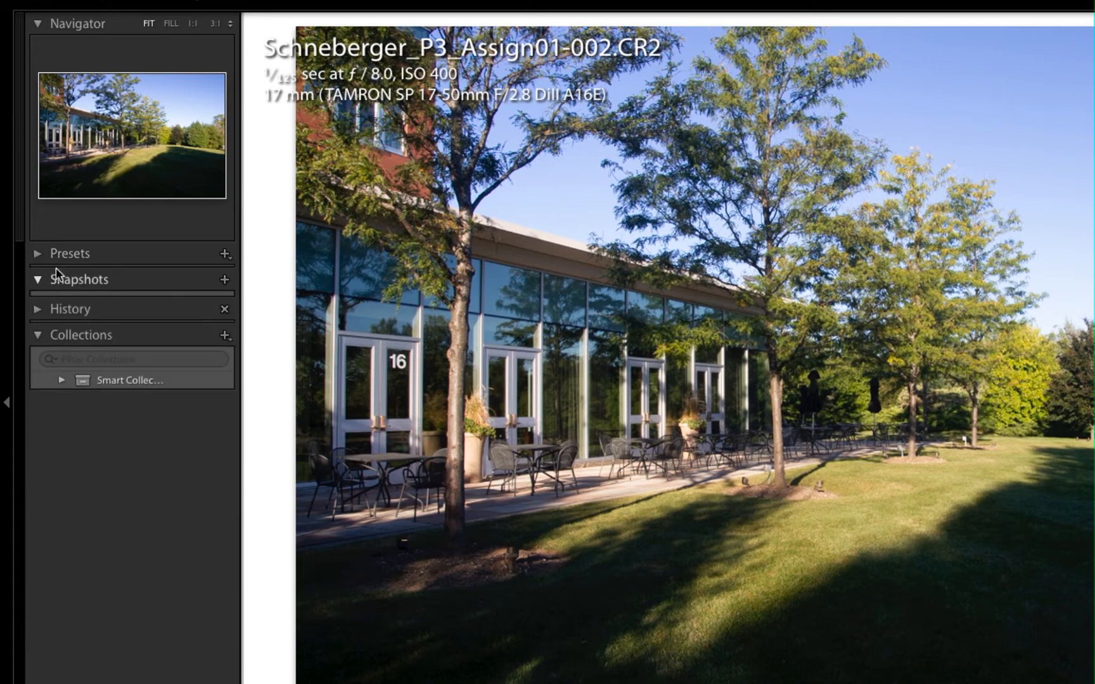
left_click(38, 309)
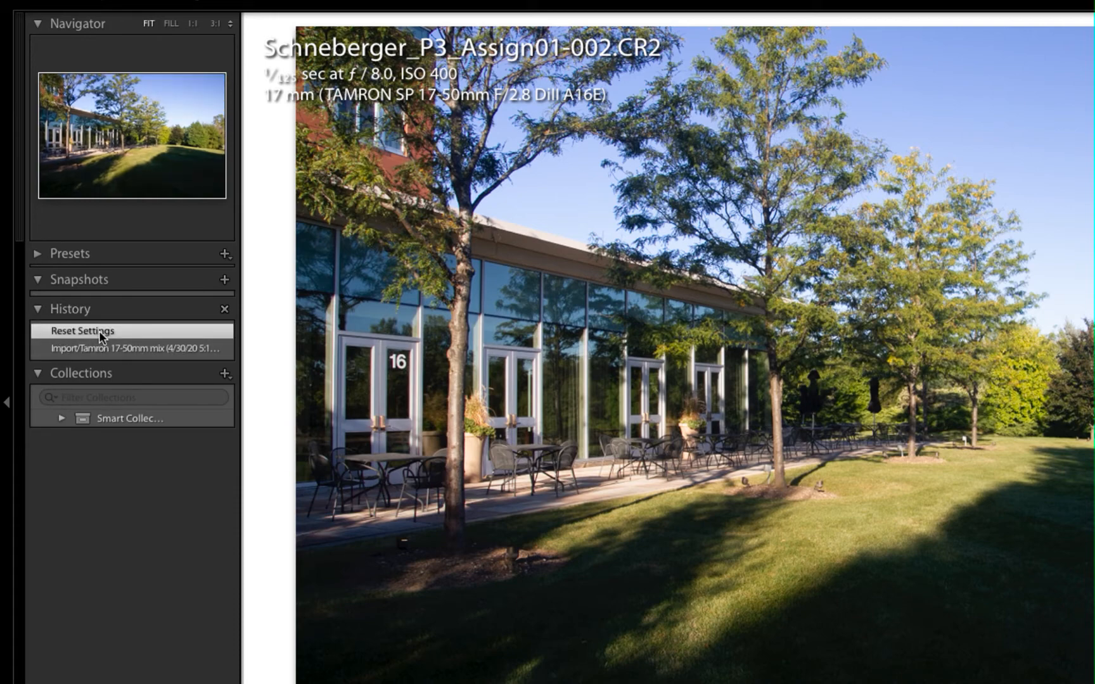
left_click(37, 310)
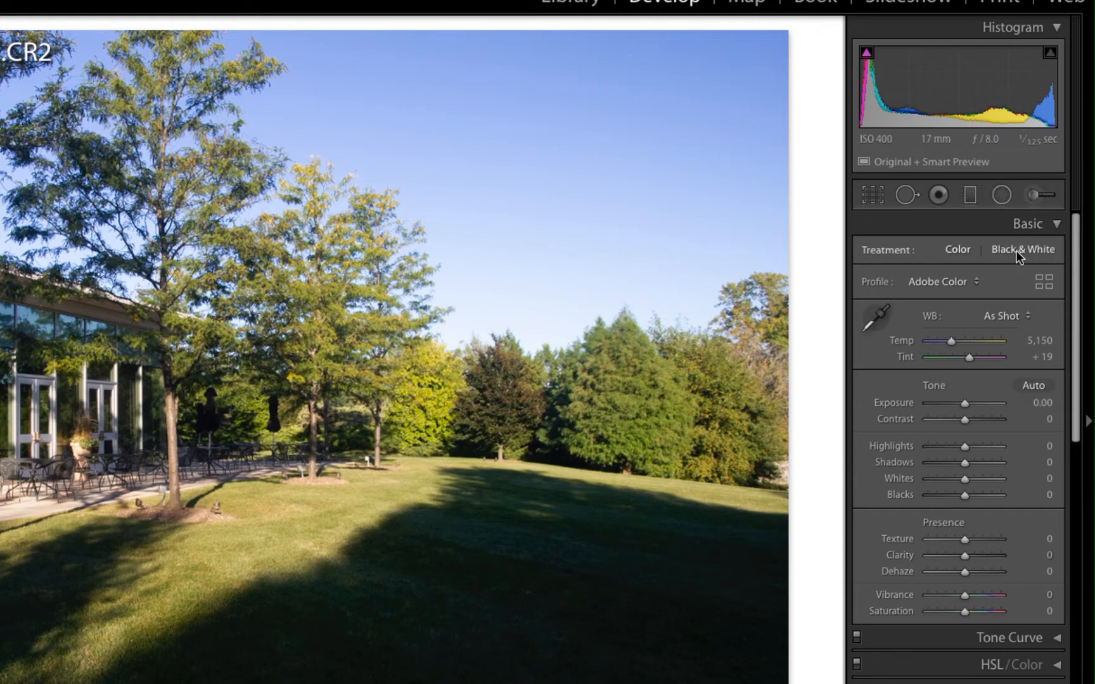
Collapse the Basic, Lens Corrections, Transform and Effects adjustment sections.
left_click(1055, 225)
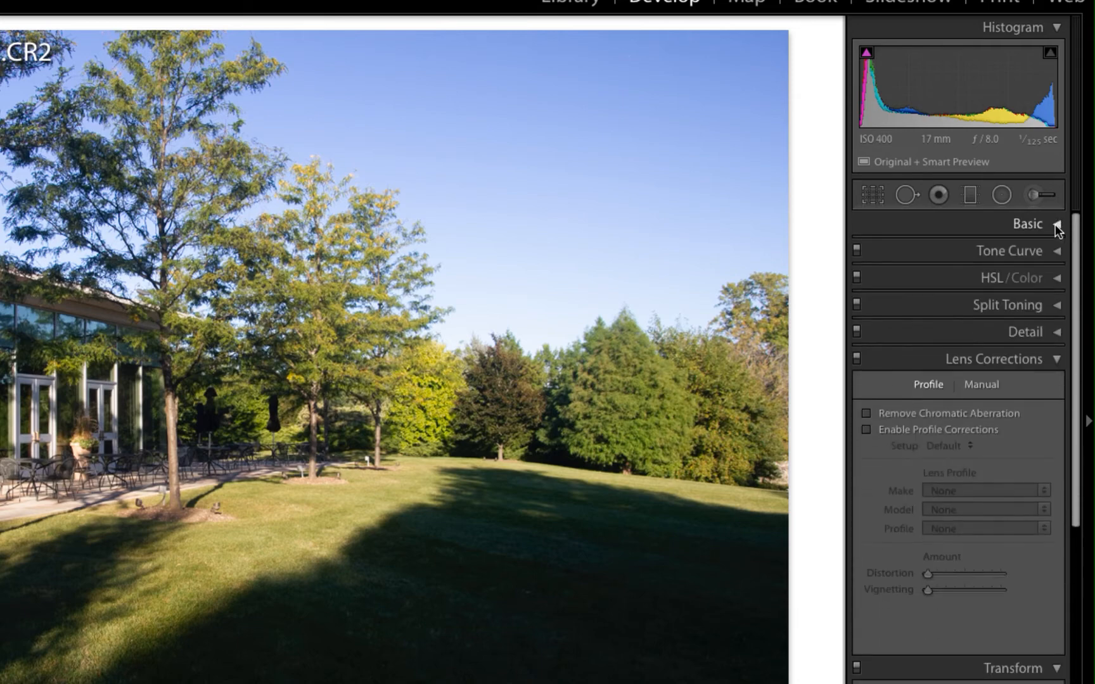
left_click(1057, 359)
left_click(1057, 386)
left_click(1056, 386)
left_click(1058, 413)
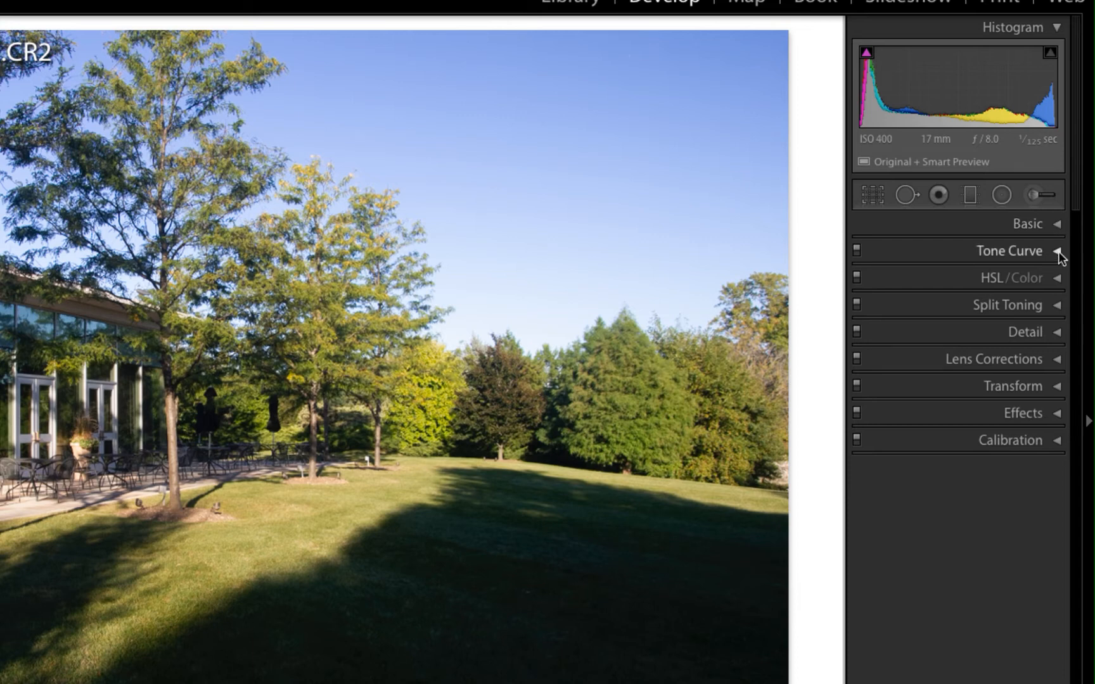
Review the Basic, Tone Curve and HSL/Color adjustment controls one at a time, collapsing each section after viewing.
left_click(1058, 223)
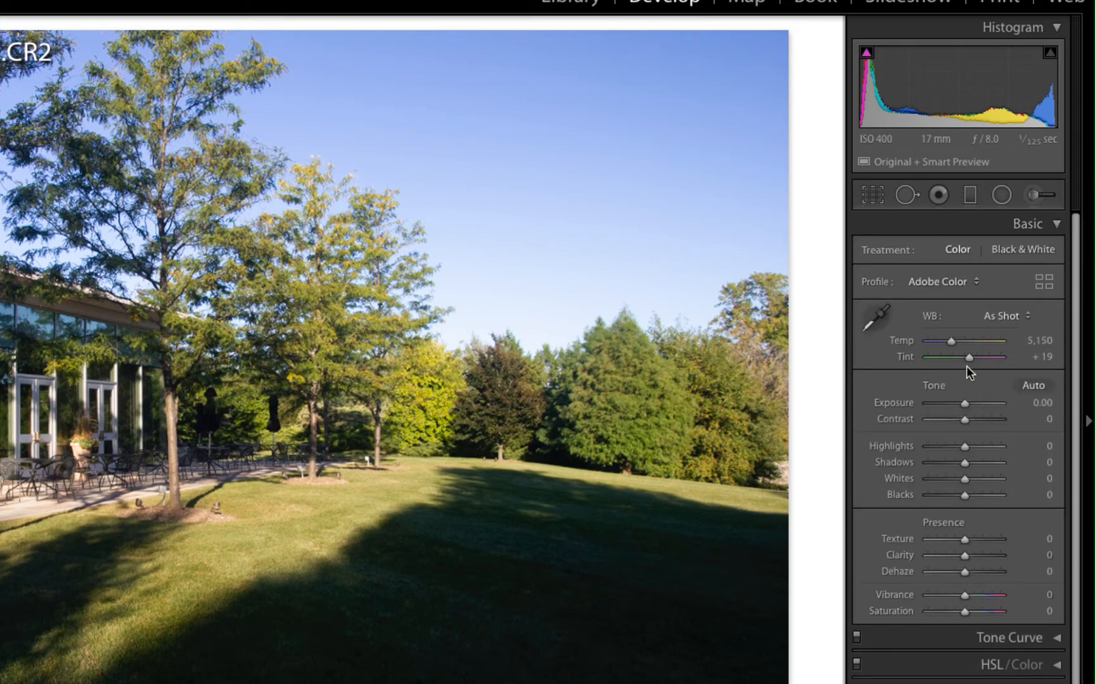
left_click(1056, 224)
left_click(1058, 248)
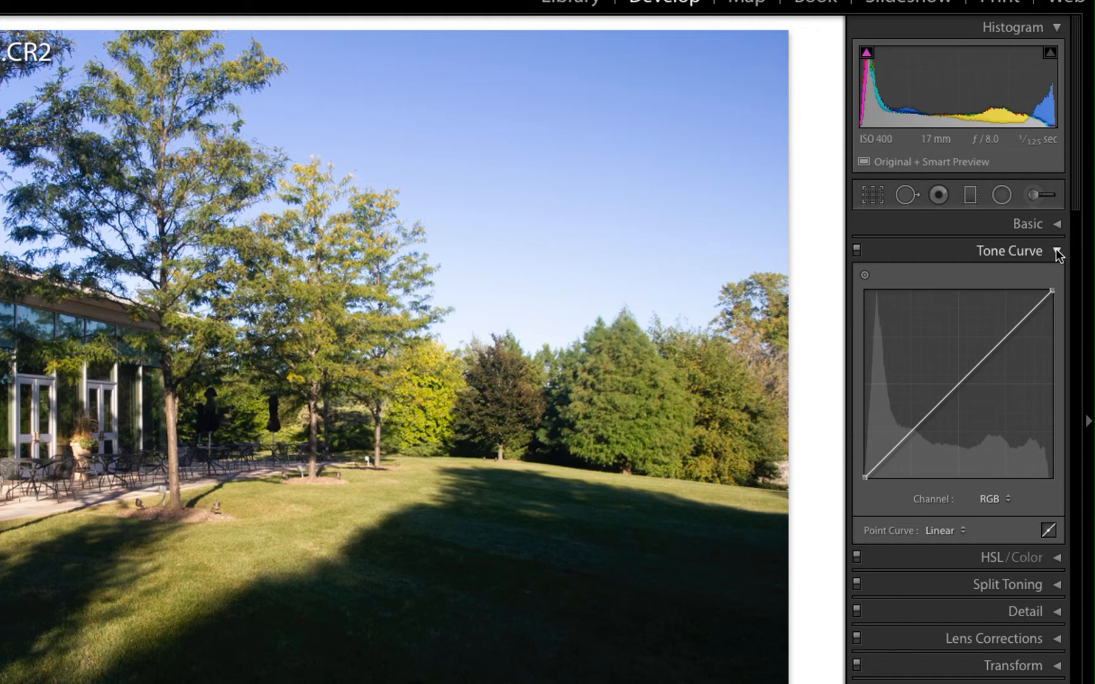
left_click(1058, 252)
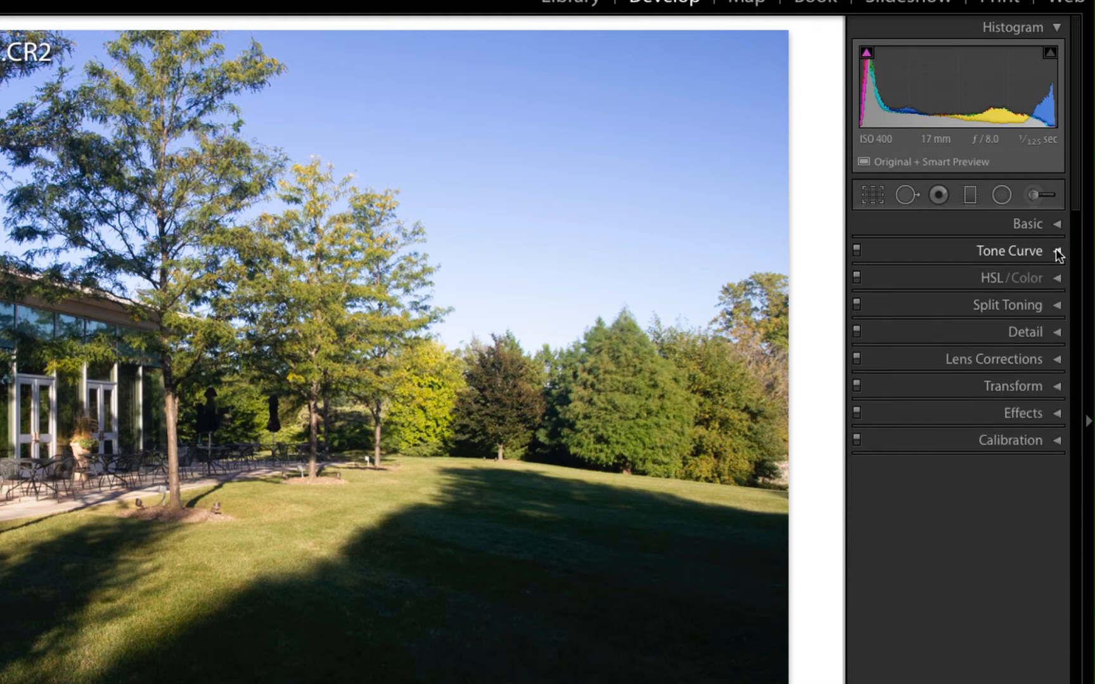
left_click(1056, 279)
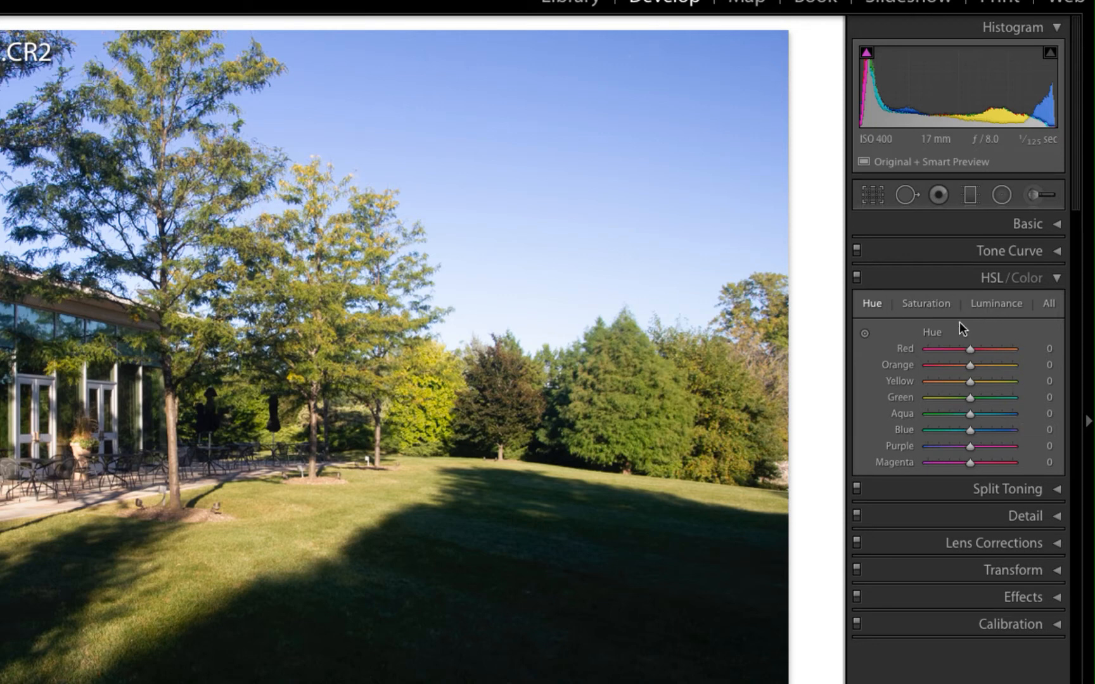
left_click(1056, 278)
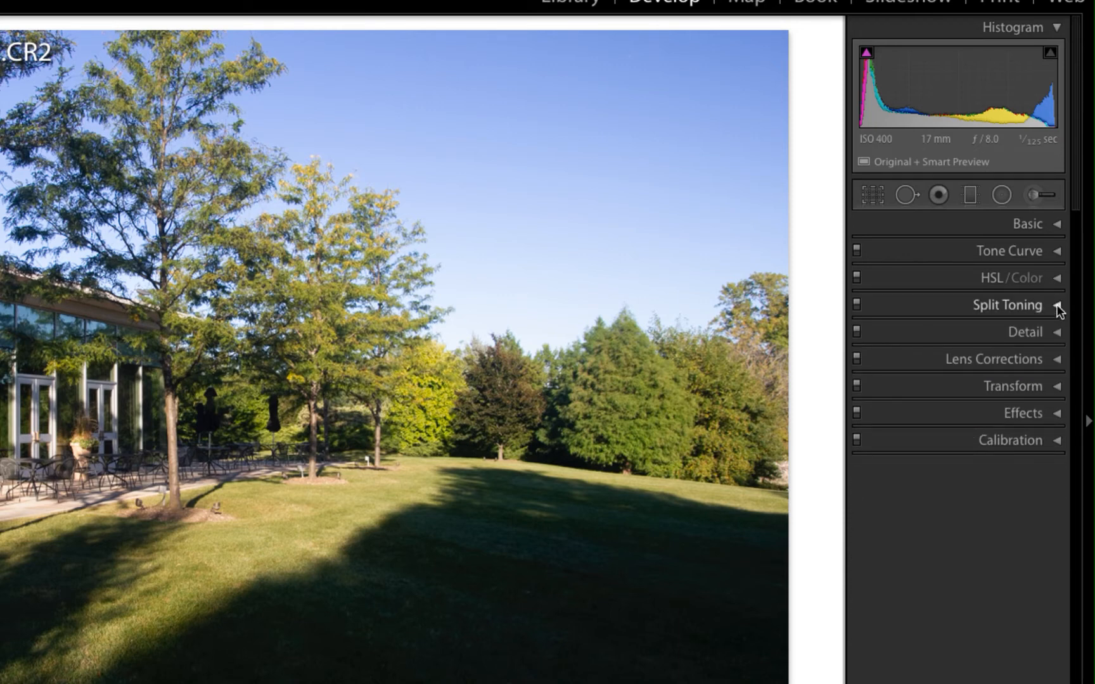
Review the Split Toning controls and the Detail sharpening and noise reduction controls, collapsing each section after viewing.
left_click(1056, 306)
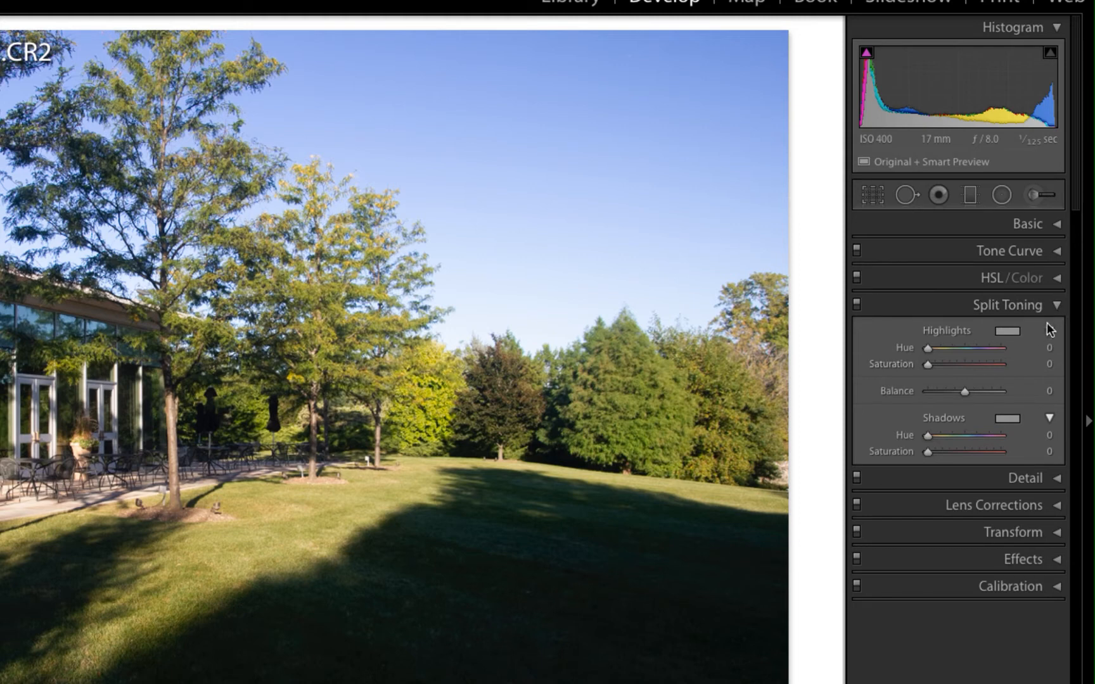
left_click(1058, 307)
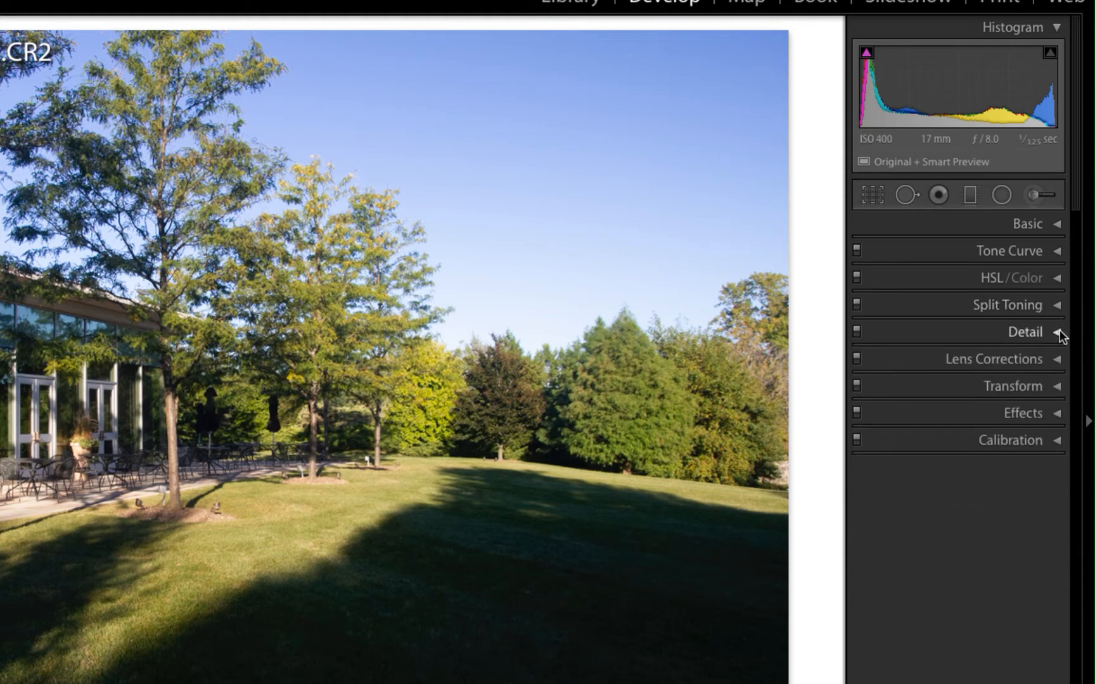
left_click(1057, 332)
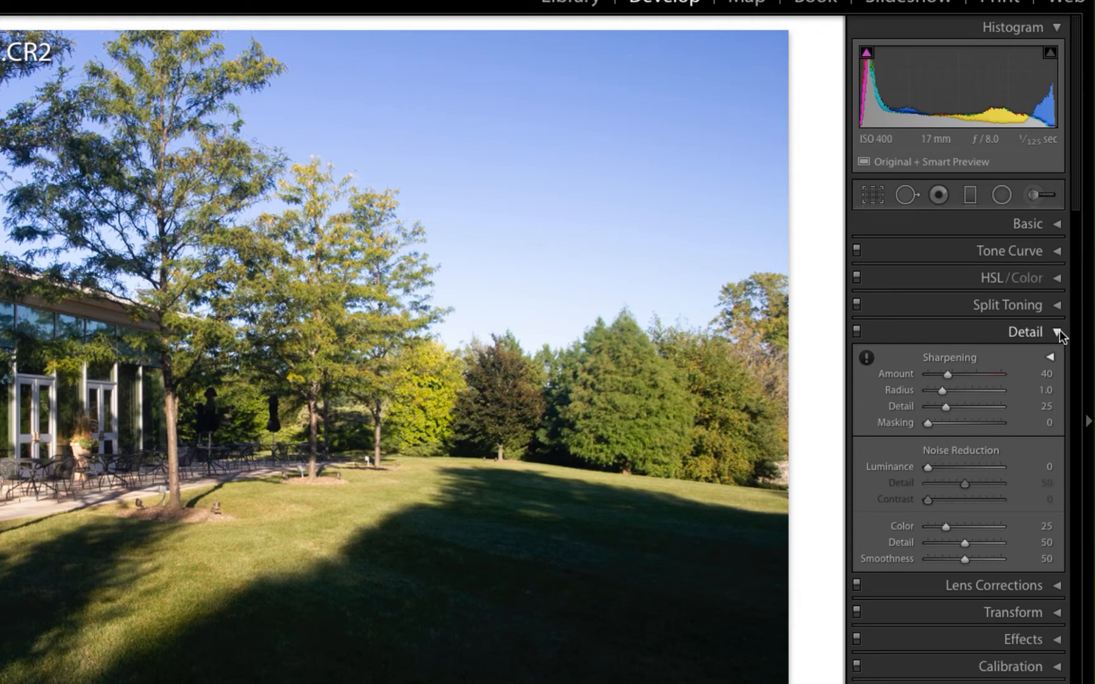
left_click(1057, 331)
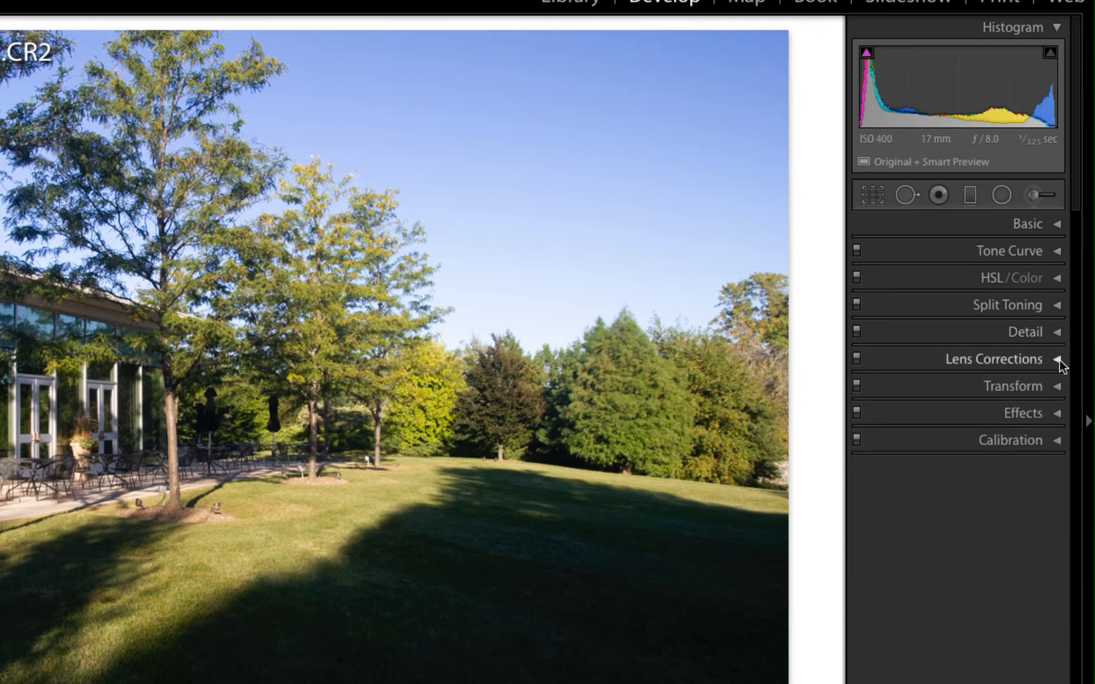
Review the Lens Corrections, Transform, Effects and Calibration controls one at a time, collapsing each section after viewing.
left_click(1058, 359)
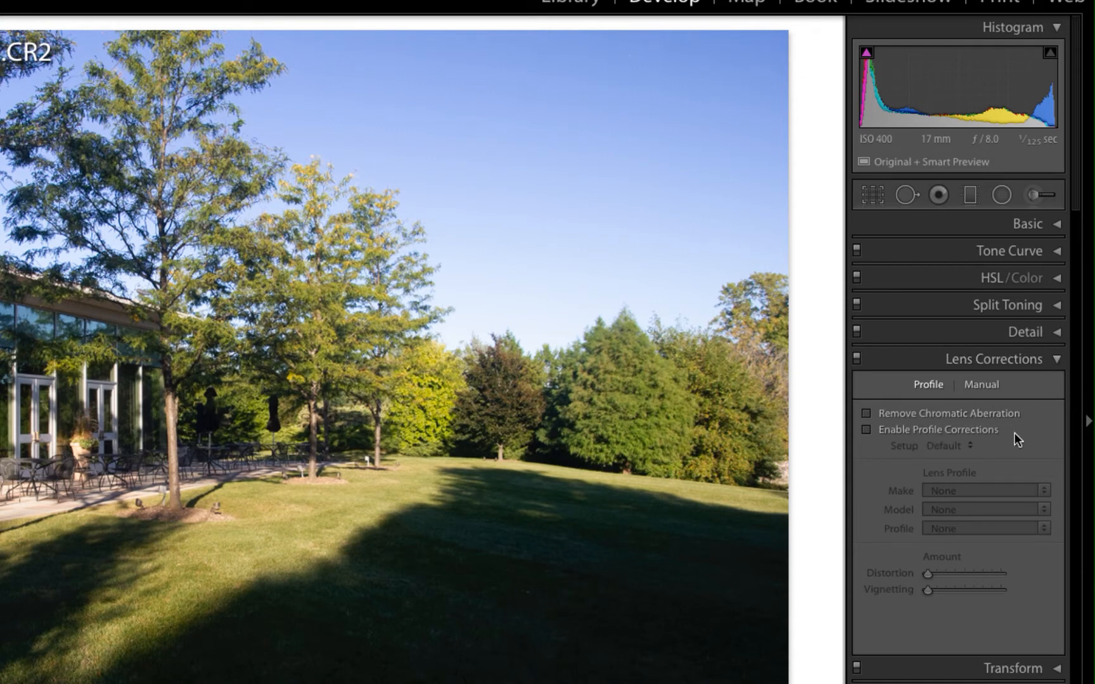
left_click(1057, 358)
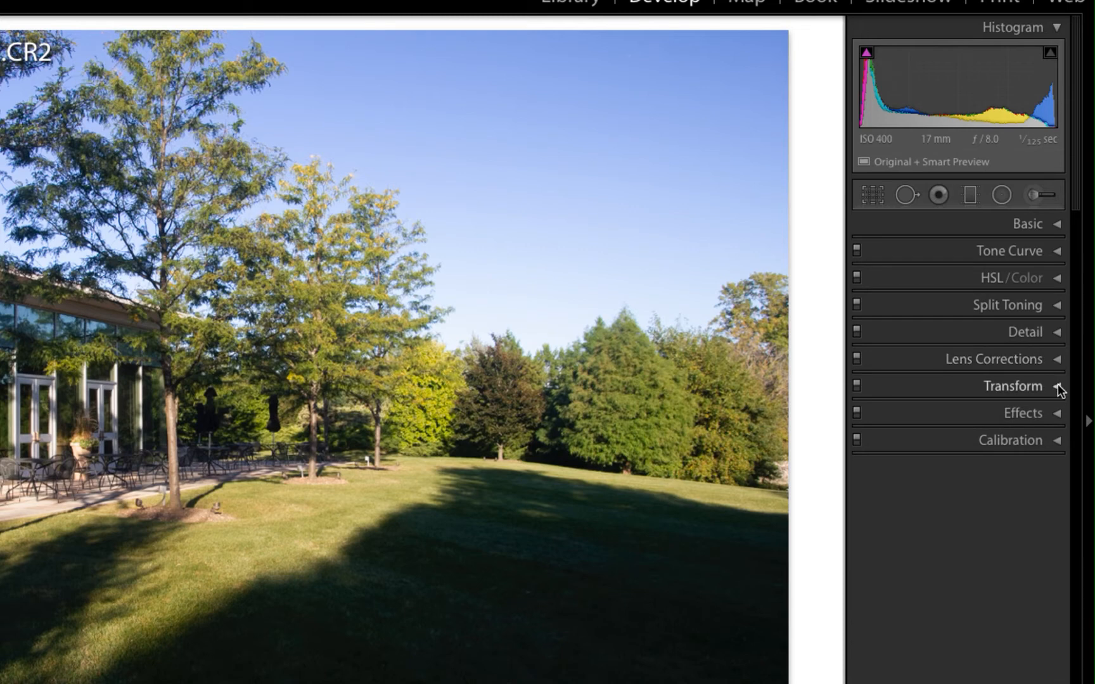
left_click(1057, 386)
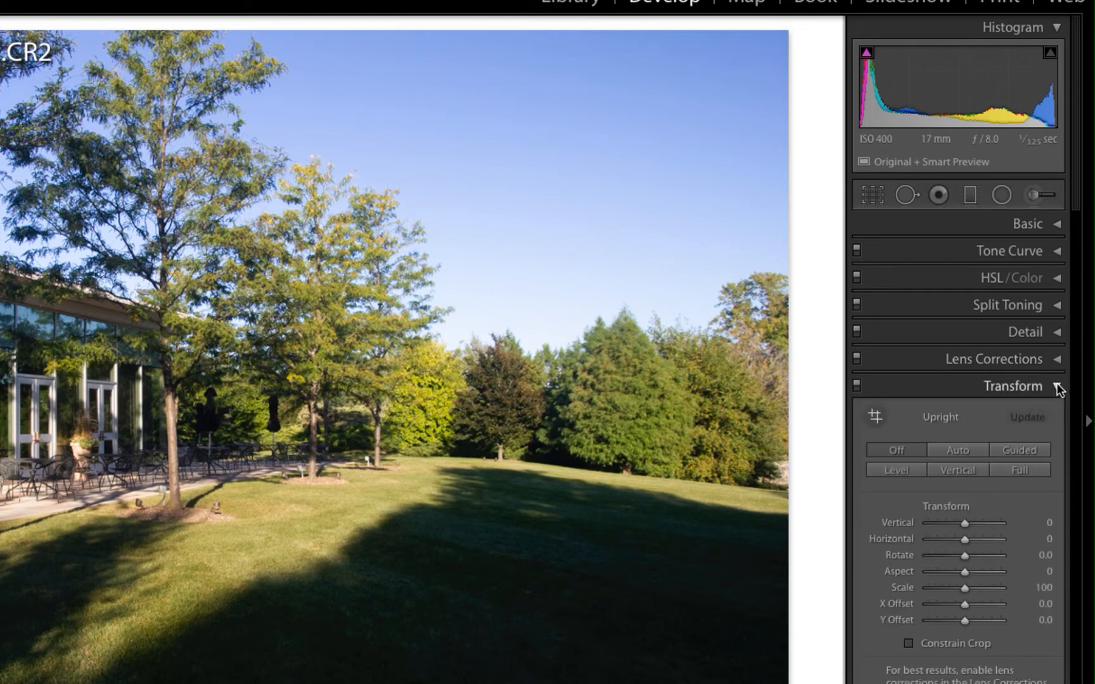
left_click(1057, 386)
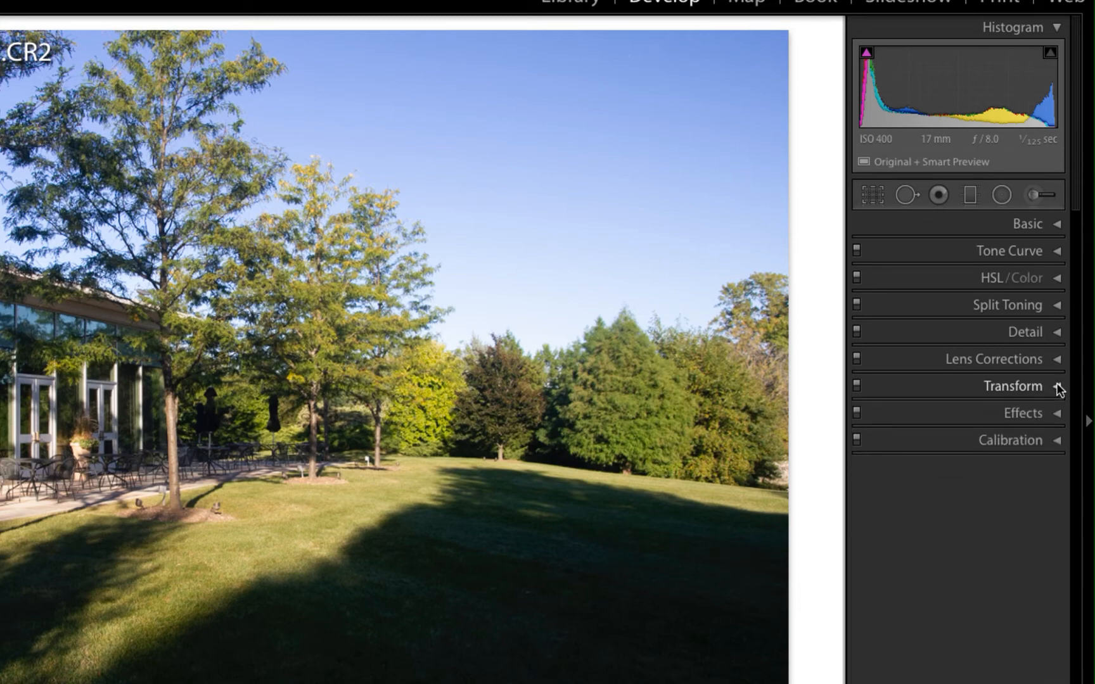
left_click(1058, 414)
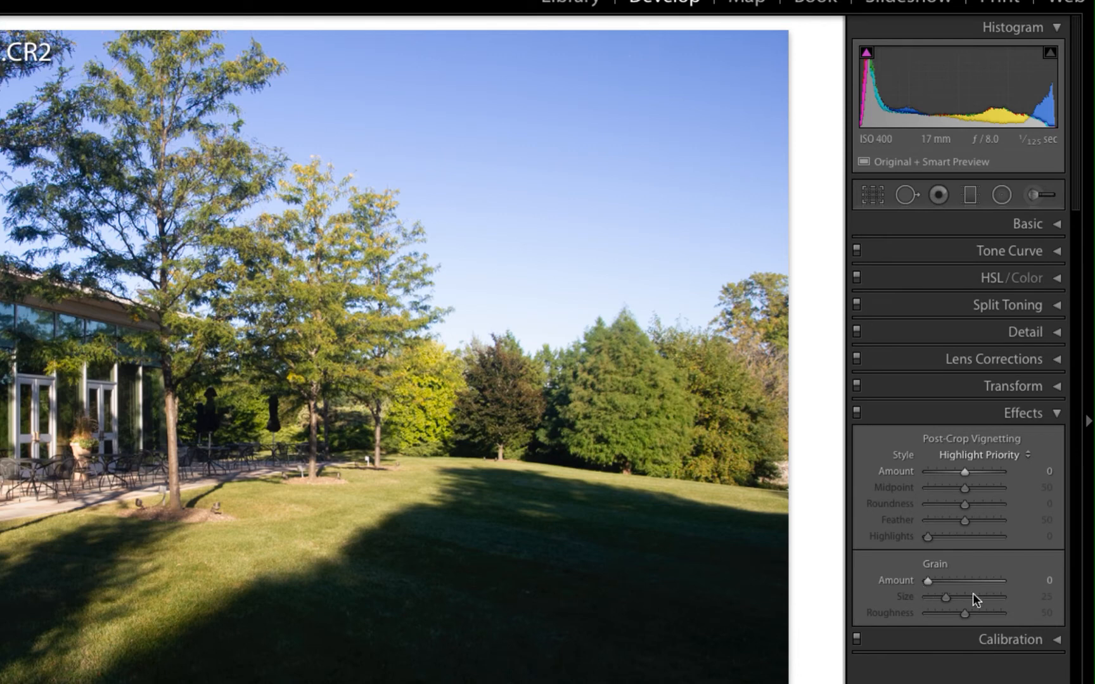
left_click(1057, 413)
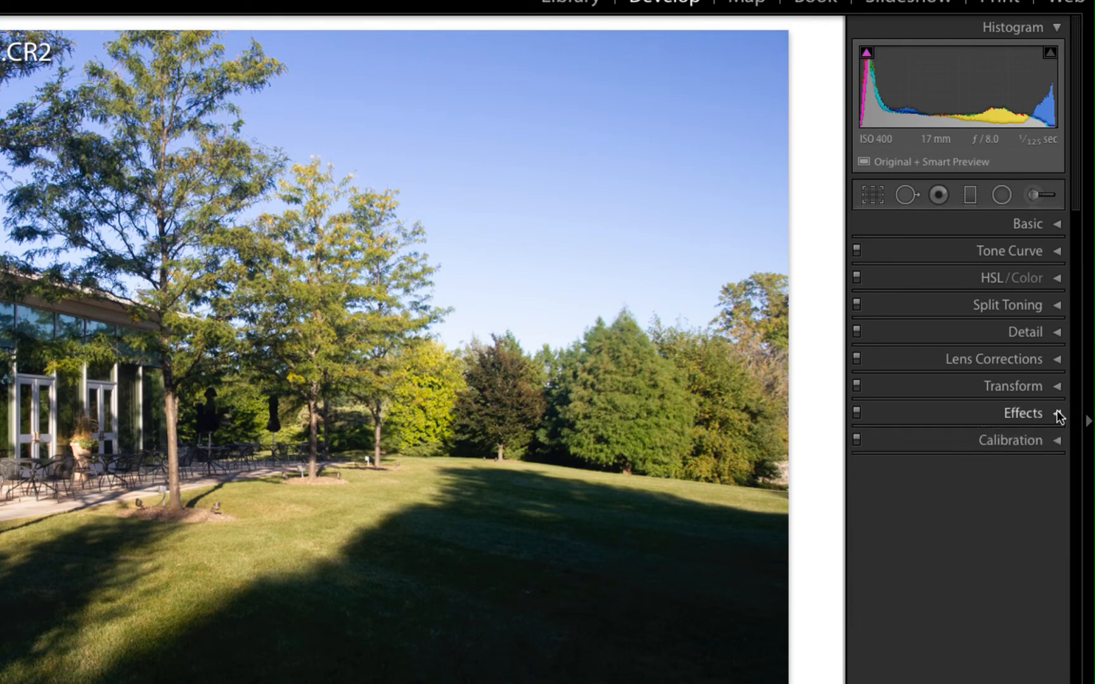
left_click(1056, 440)
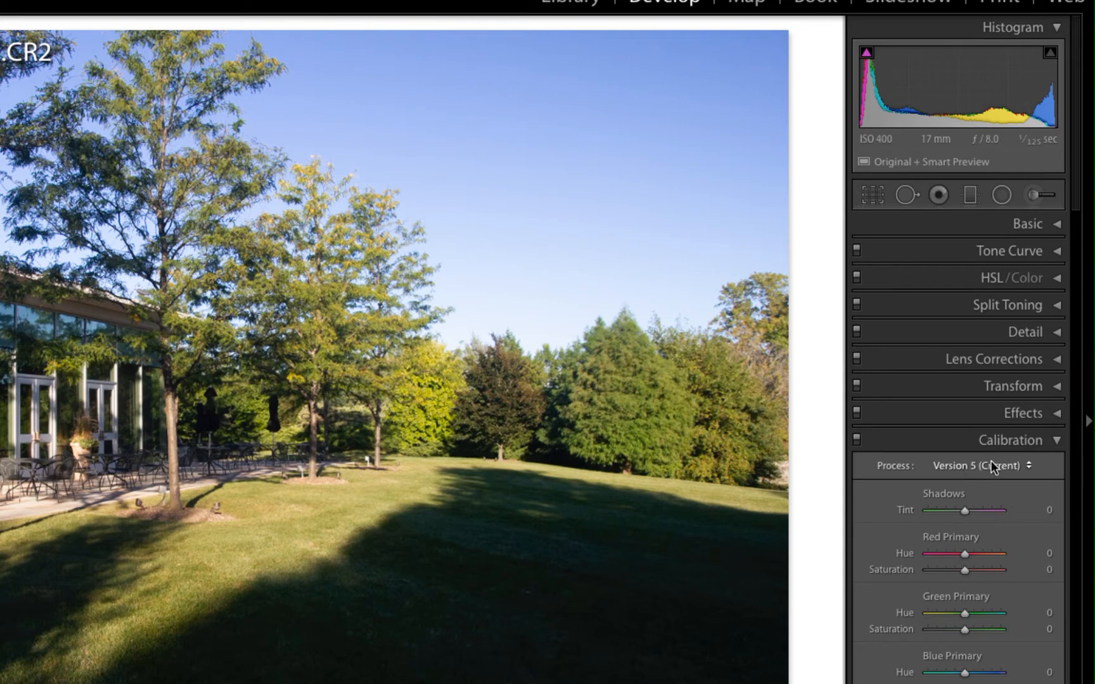
left_click(1058, 440)
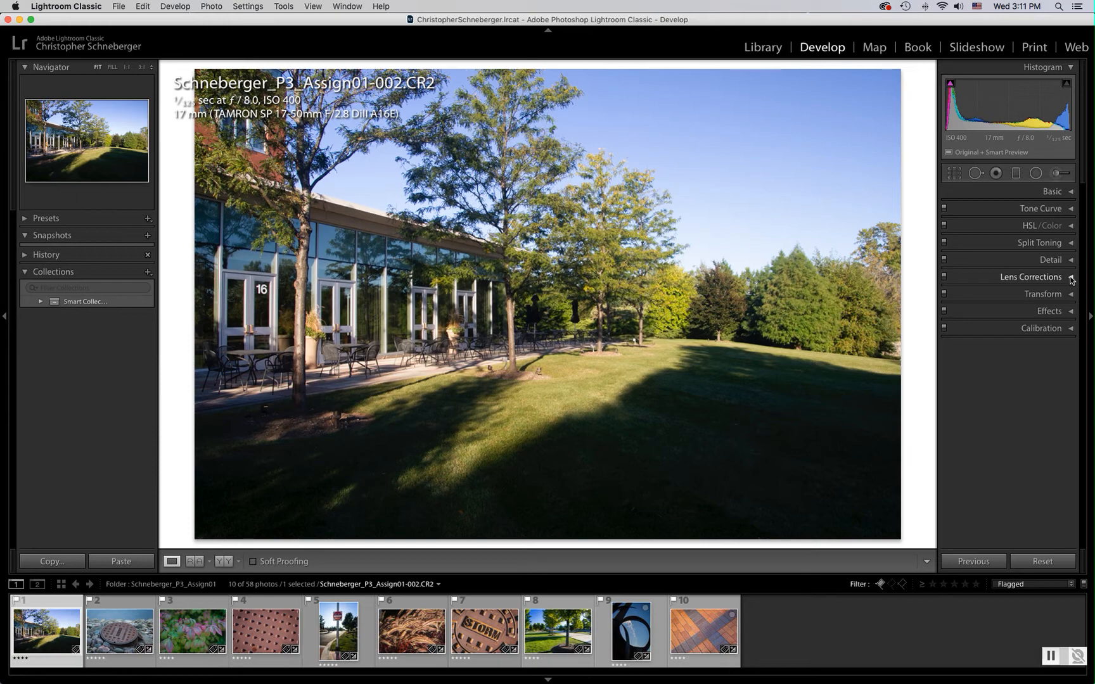
Enable profile corrections for the Tamron lens, toggling them off and on to compare the building photo before and after.
left_click(1071, 279)
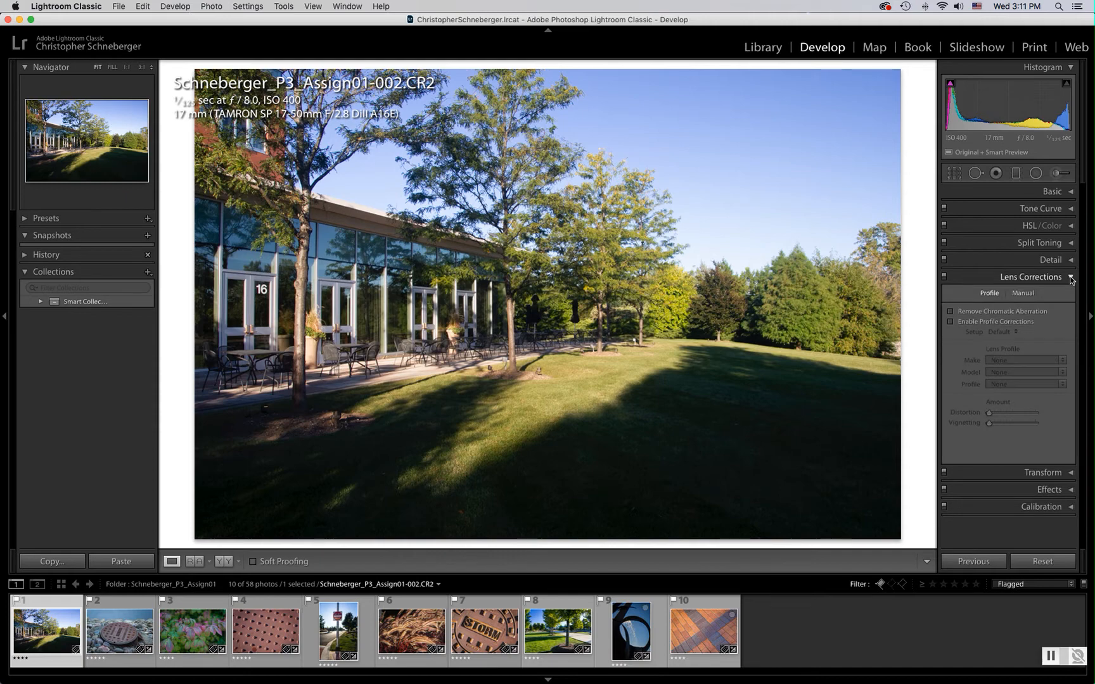
left_click(950, 322)
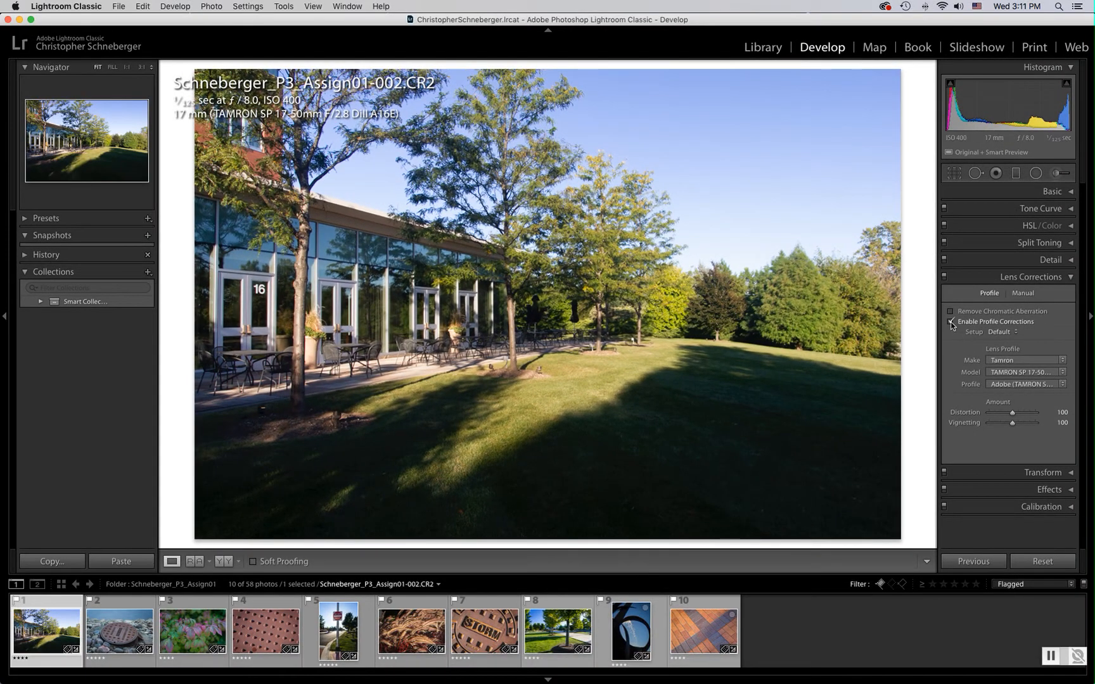
left_click(951, 322)
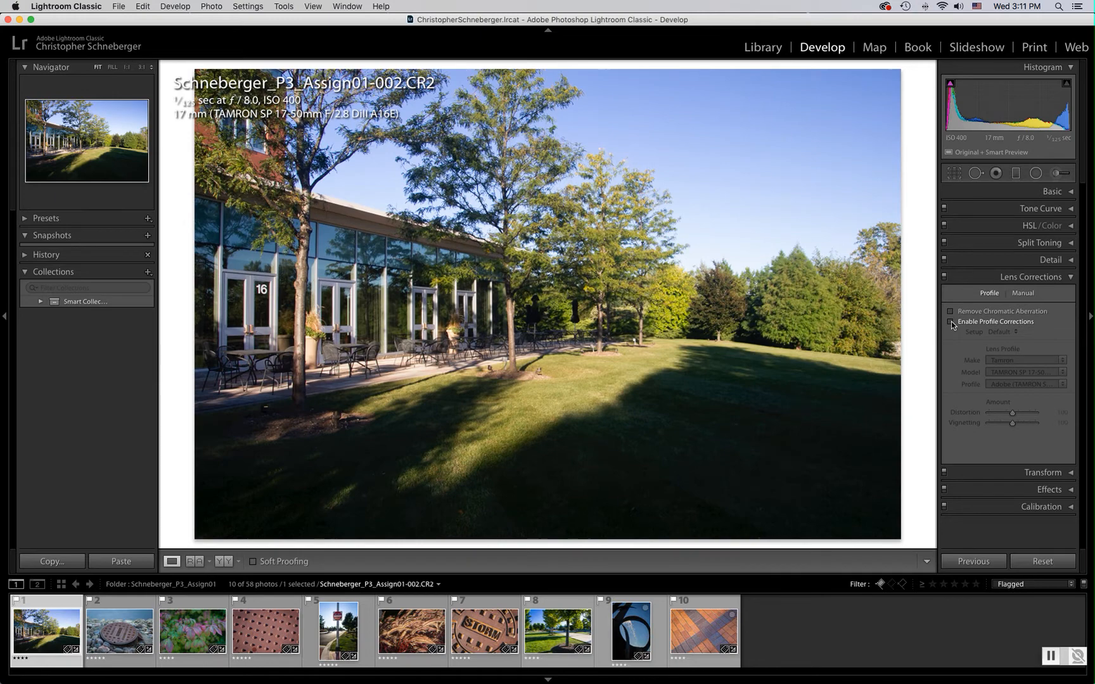
left_click(950, 322)
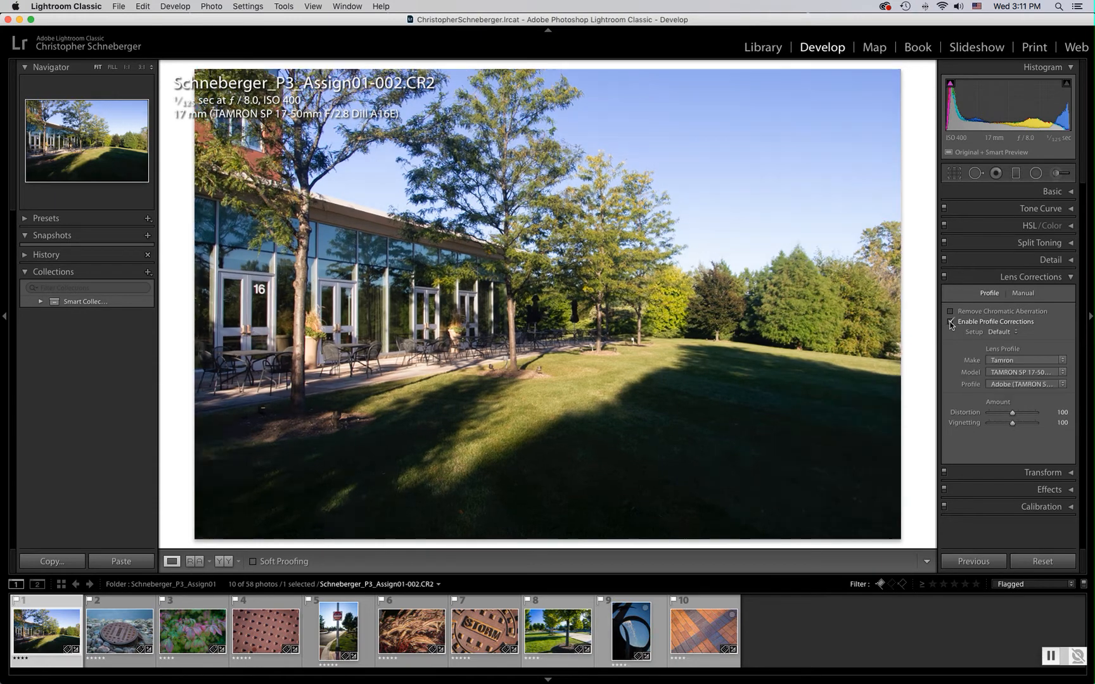
left_click(950, 322)
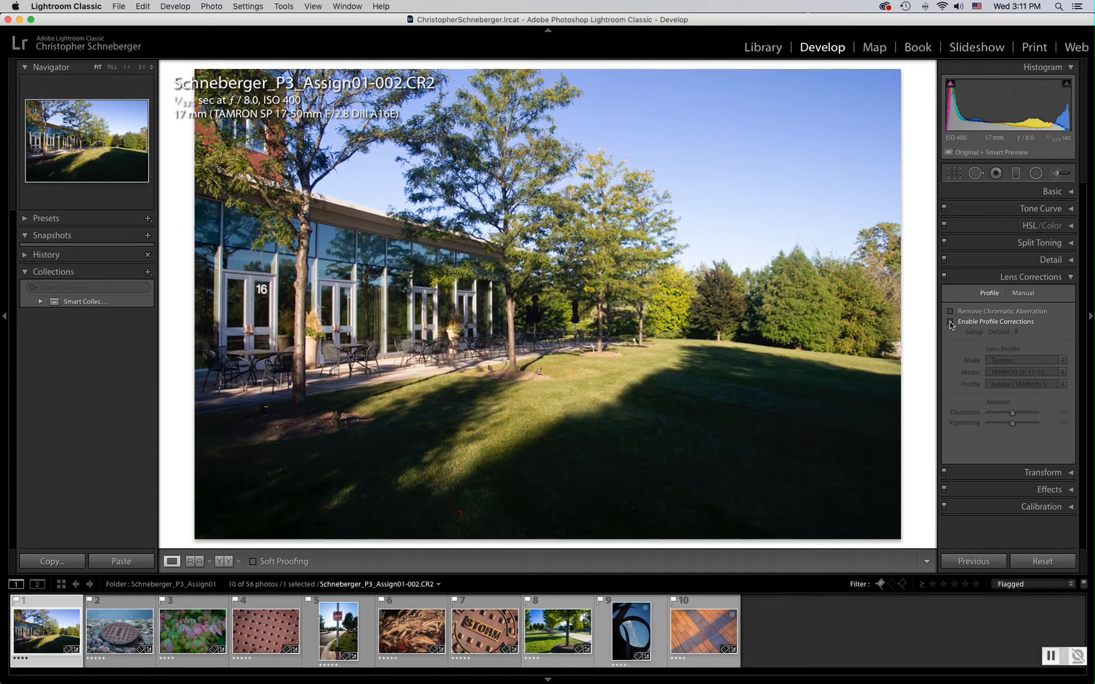
left_click(950, 322)
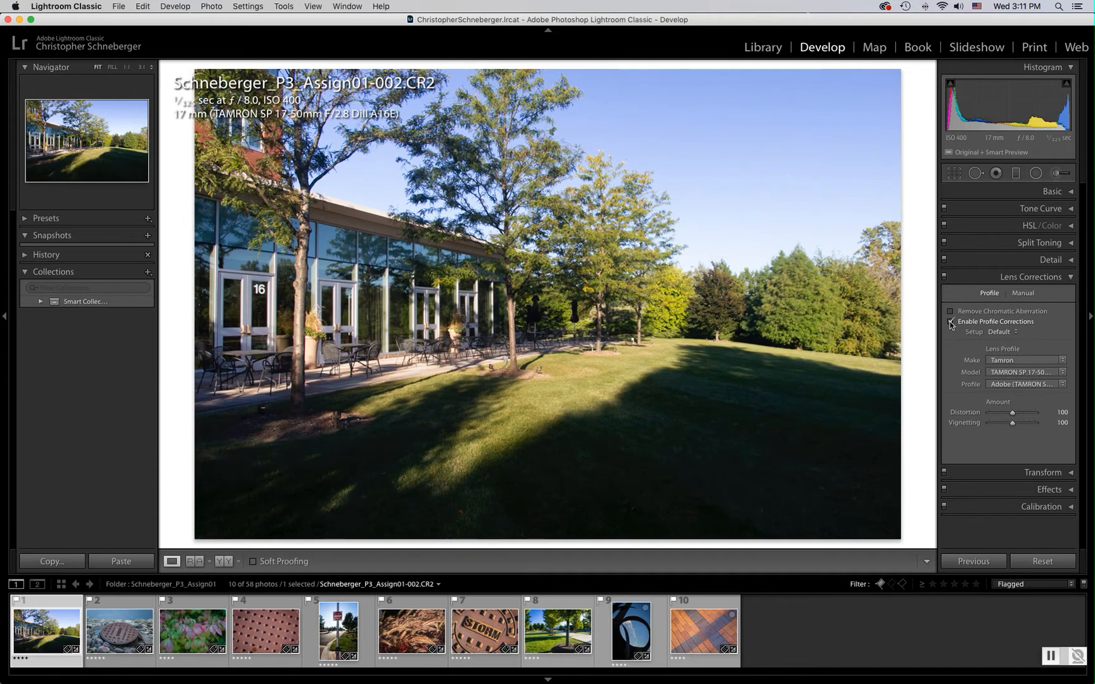
left_click(950, 322)
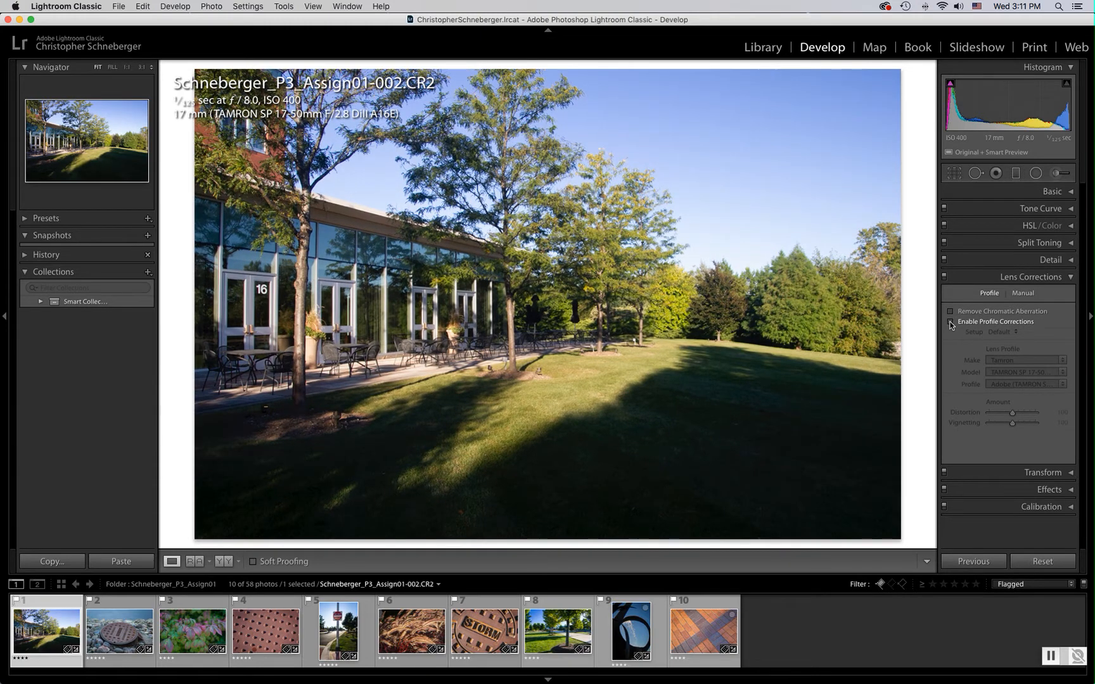
left_click(950, 323)
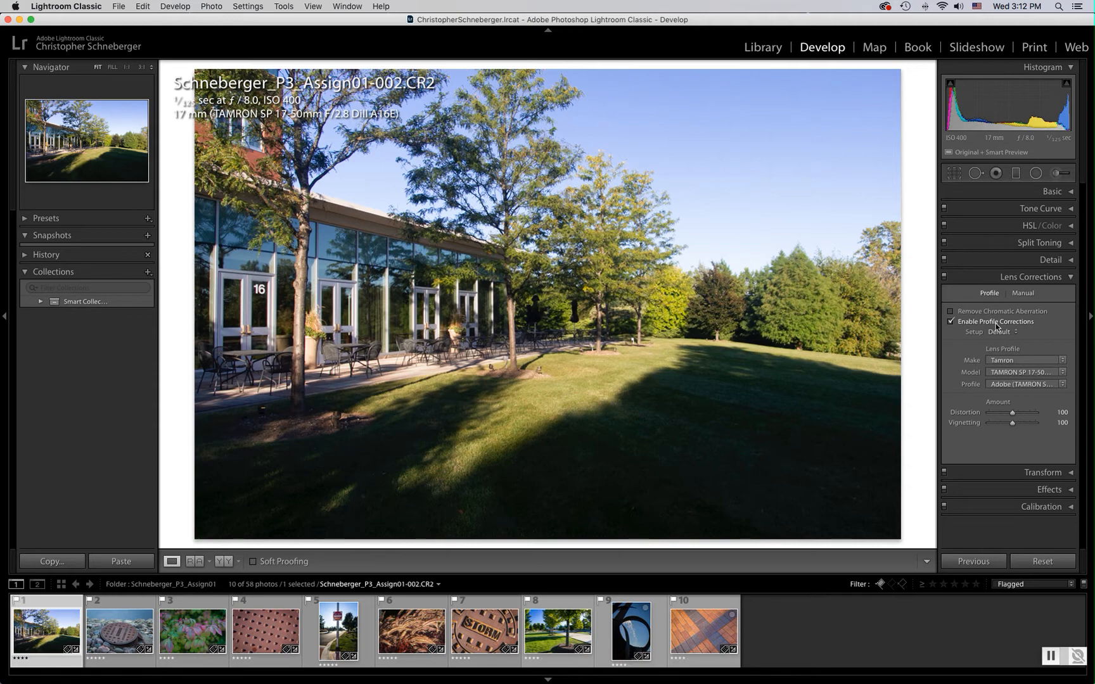
left_click(950, 322)
left_click(950, 322)
Remove chromatic aberration from the photo while checking the door and tree trunk edges up close.
left_click(949, 312)
left_click(273, 282)
left_click_drag(304, 330, 543, 306)
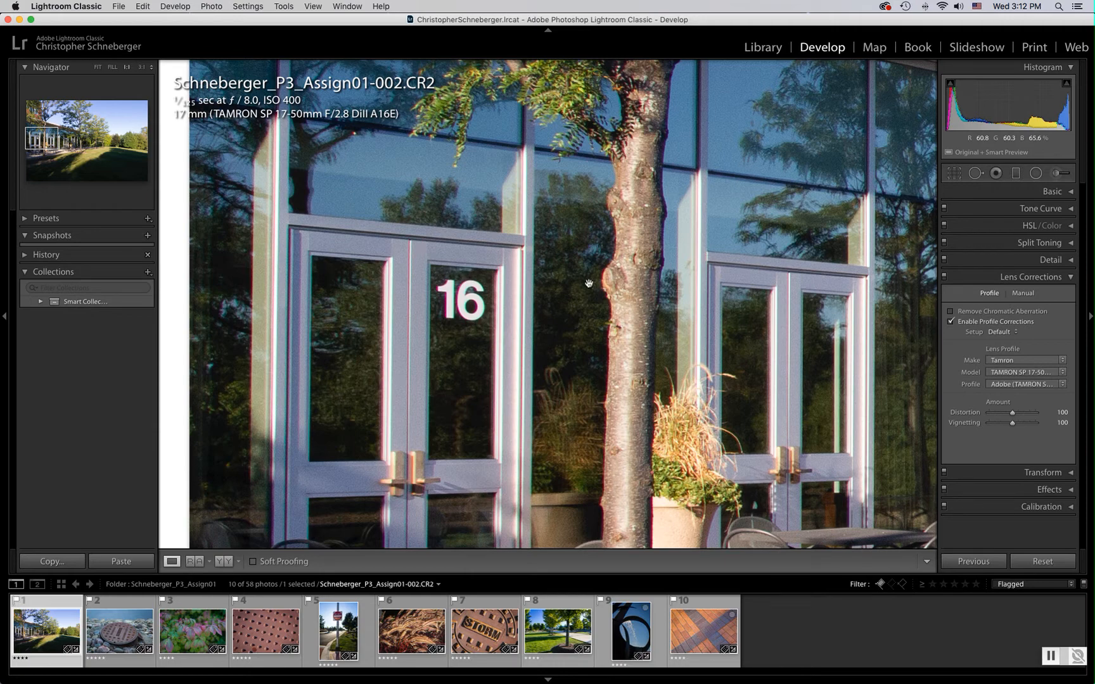
left_click(950, 312)
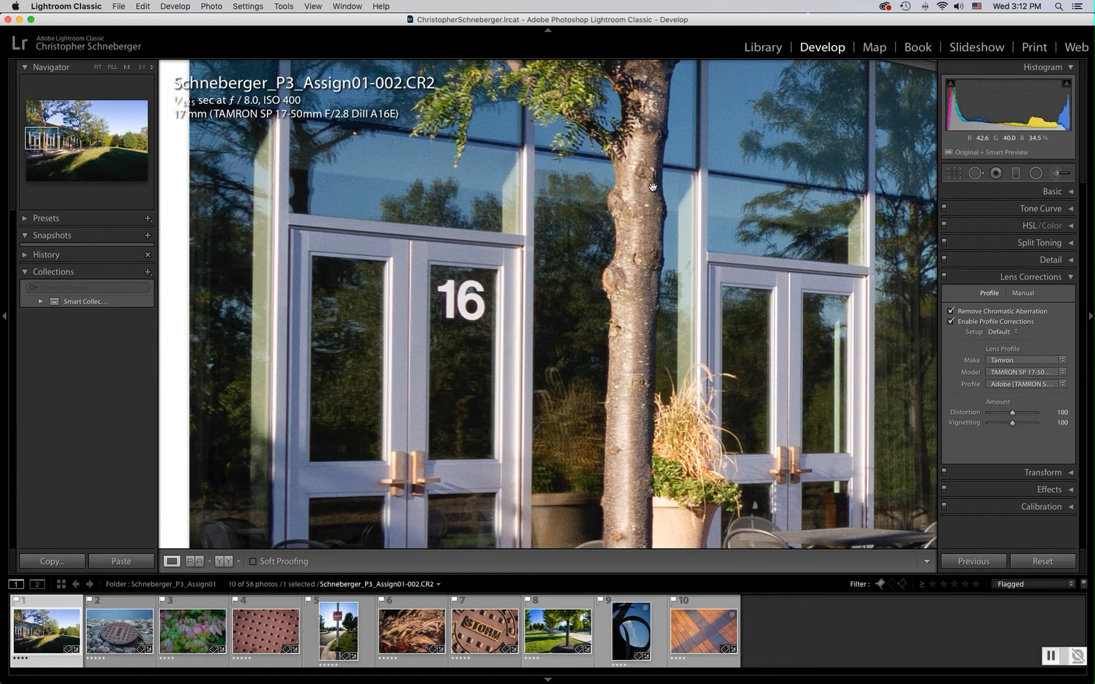
Manually defringe the photo with a purple amount of 5 and a green amount of 3, then return to the lens profile settings.
left_click(1021, 292)
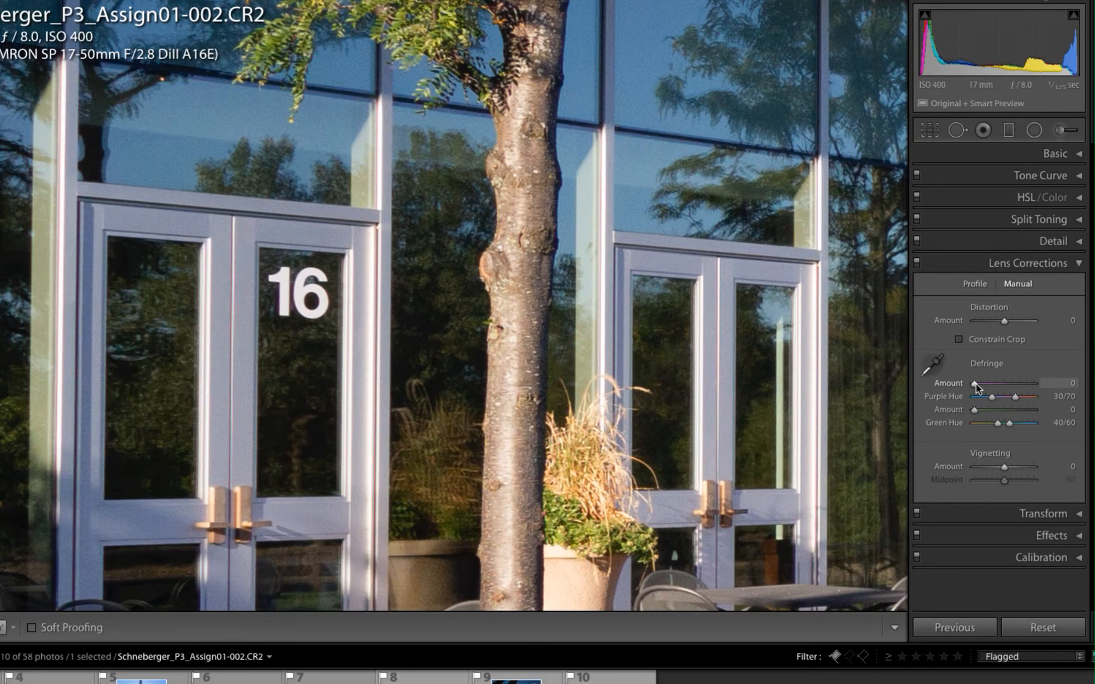
left_click_drag(975, 383, 979, 384)
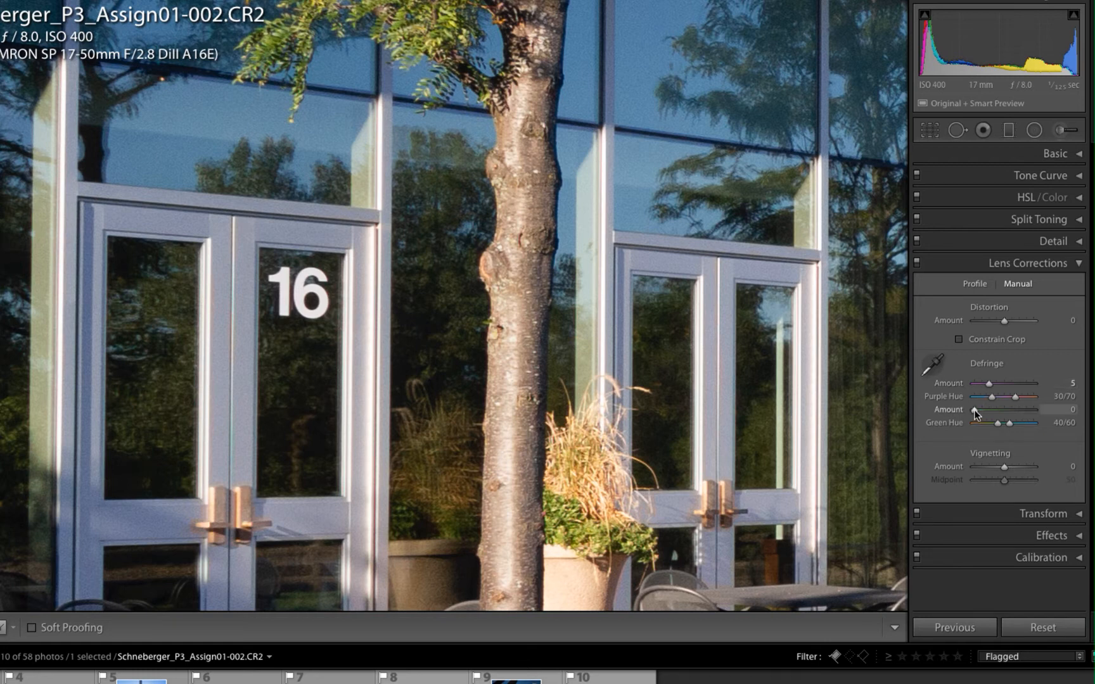
left_click_drag(974, 412, 981, 414)
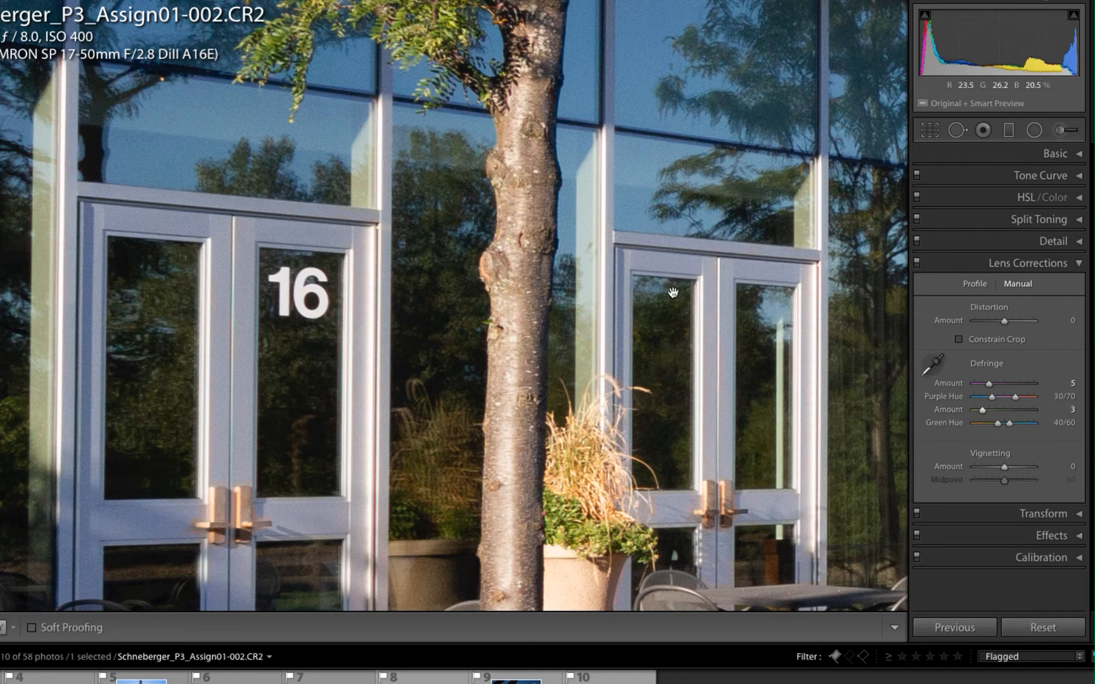
left_click(749, 295)
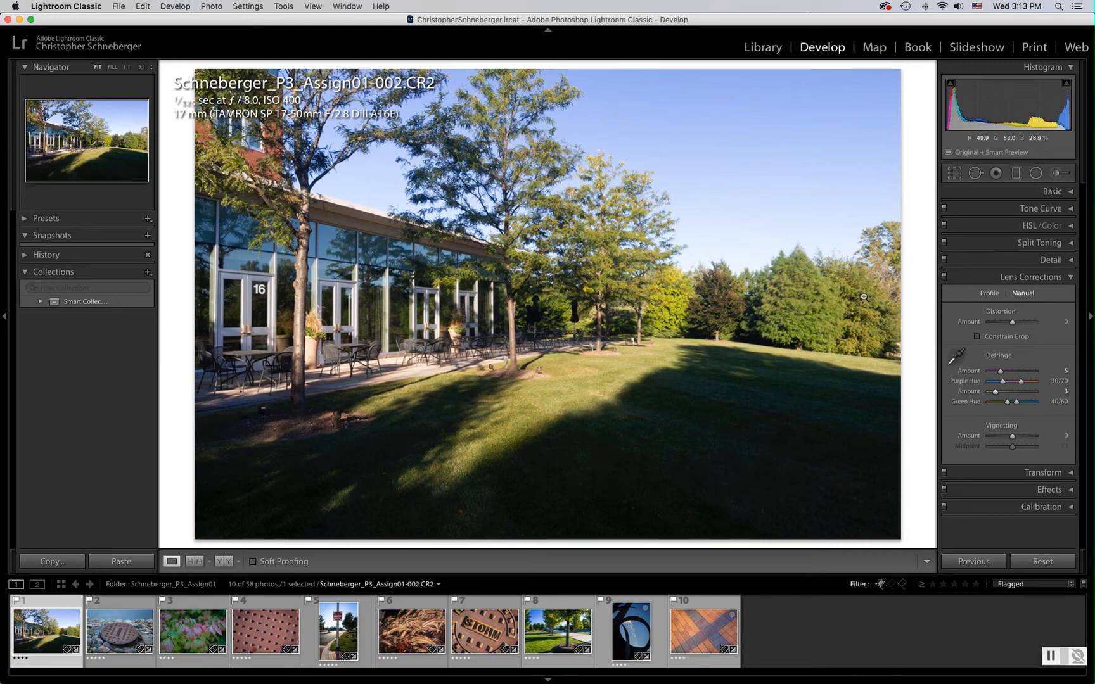
left_click(1048, 277)
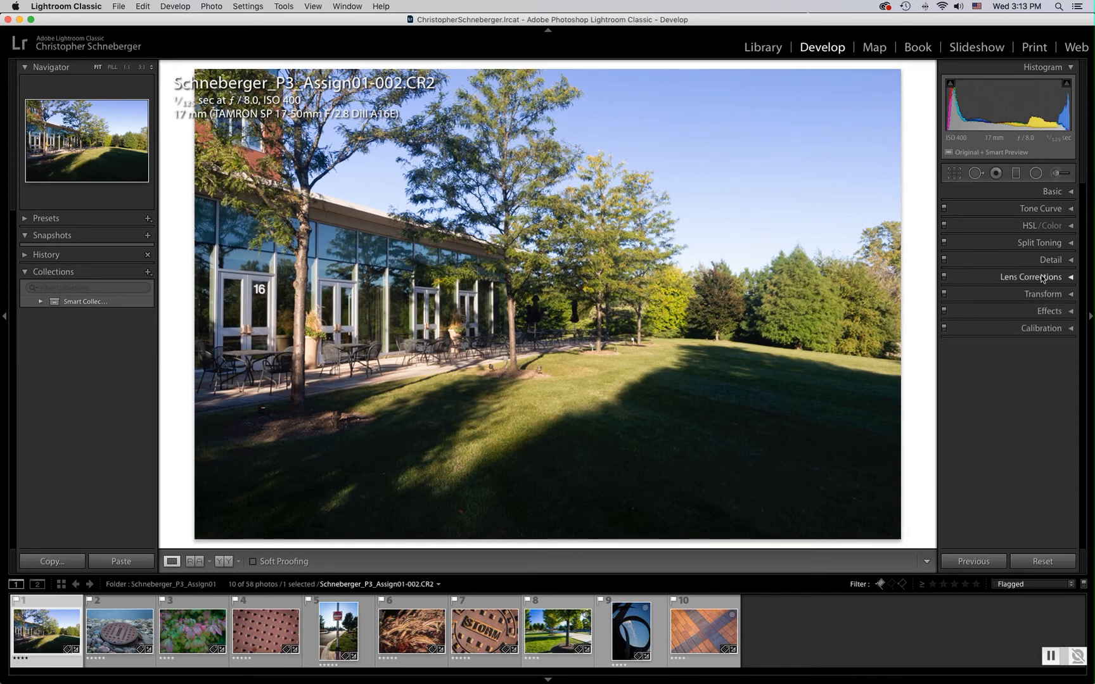
left_click(1061, 279)
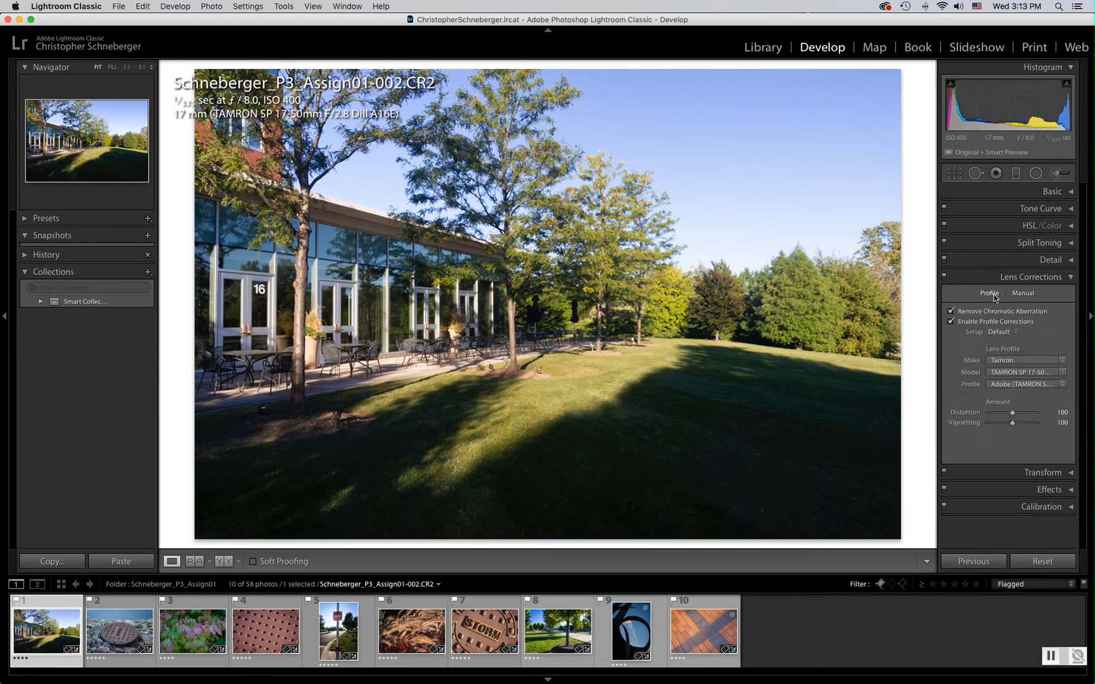
Set luminance noise reduction to 34, comparing weaker and stronger amounts on a close-up of the roofline and tree.
left_click(1061, 261)
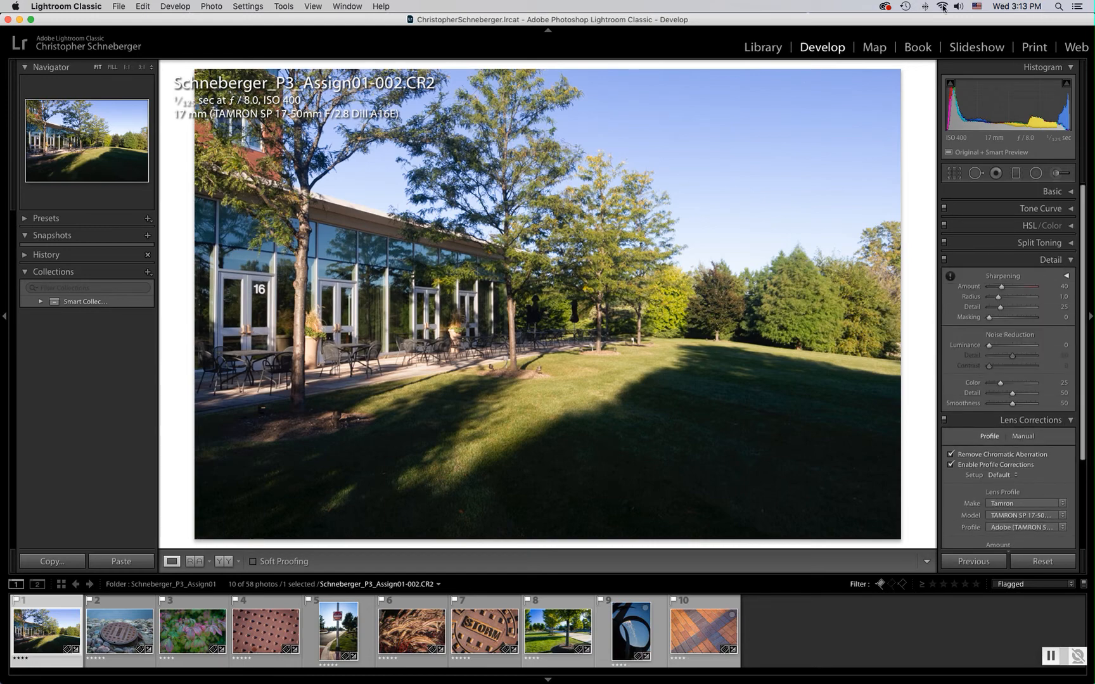
left_click(454, 219)
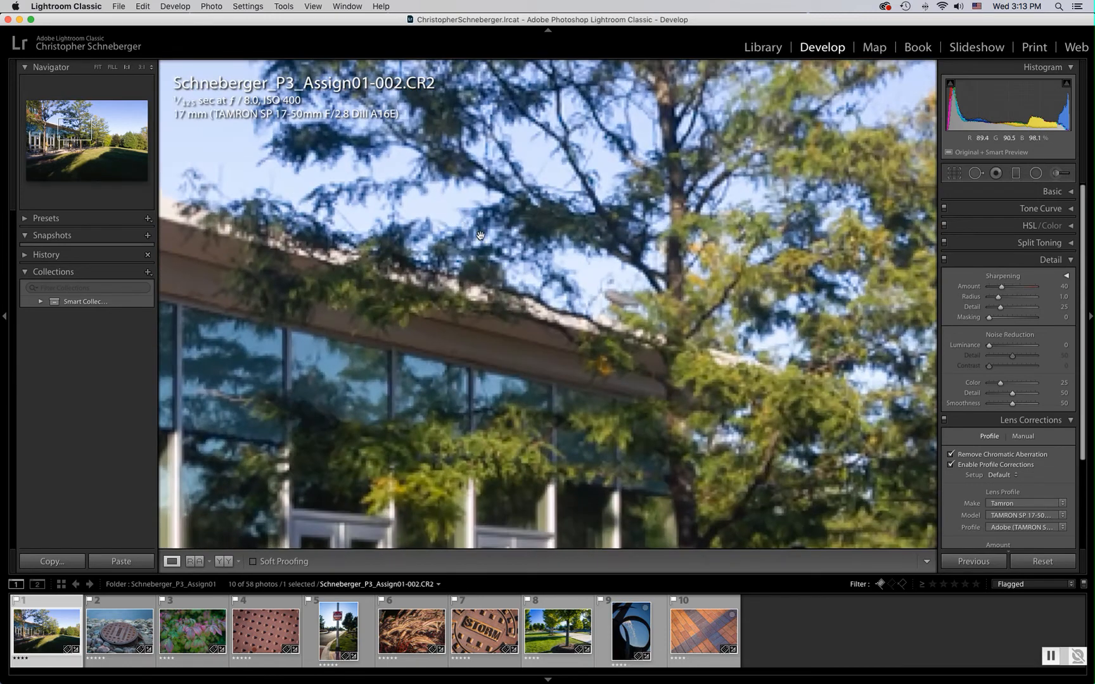
left_click_drag(504, 234, 592, 260)
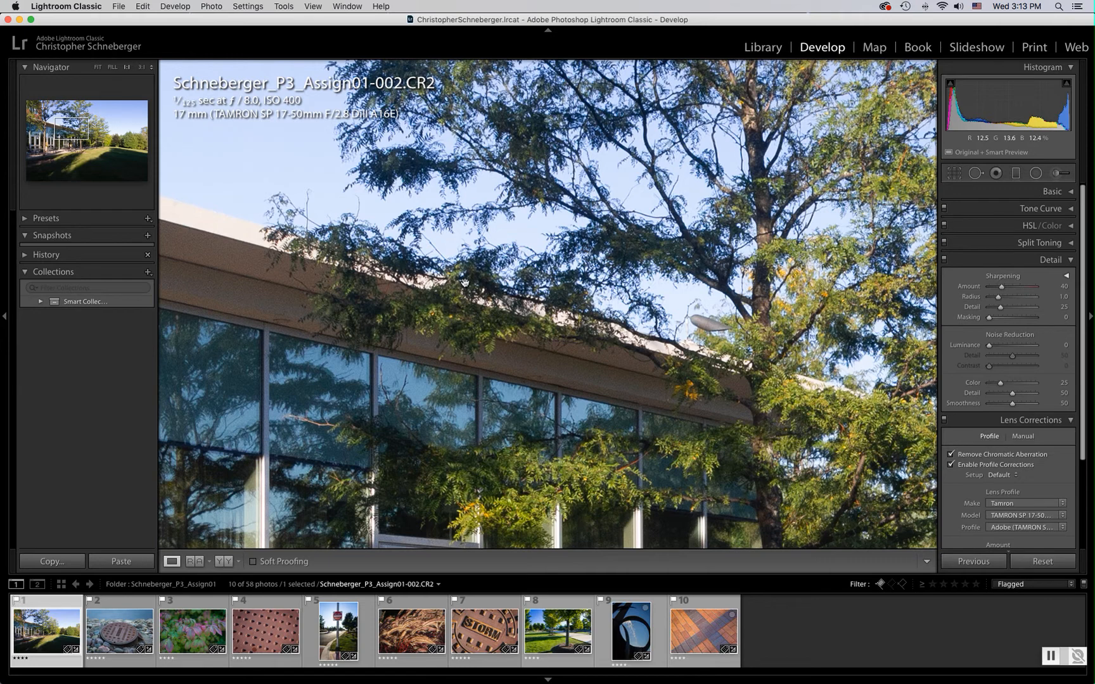
left_click_drag(220, 275, 285, 287)
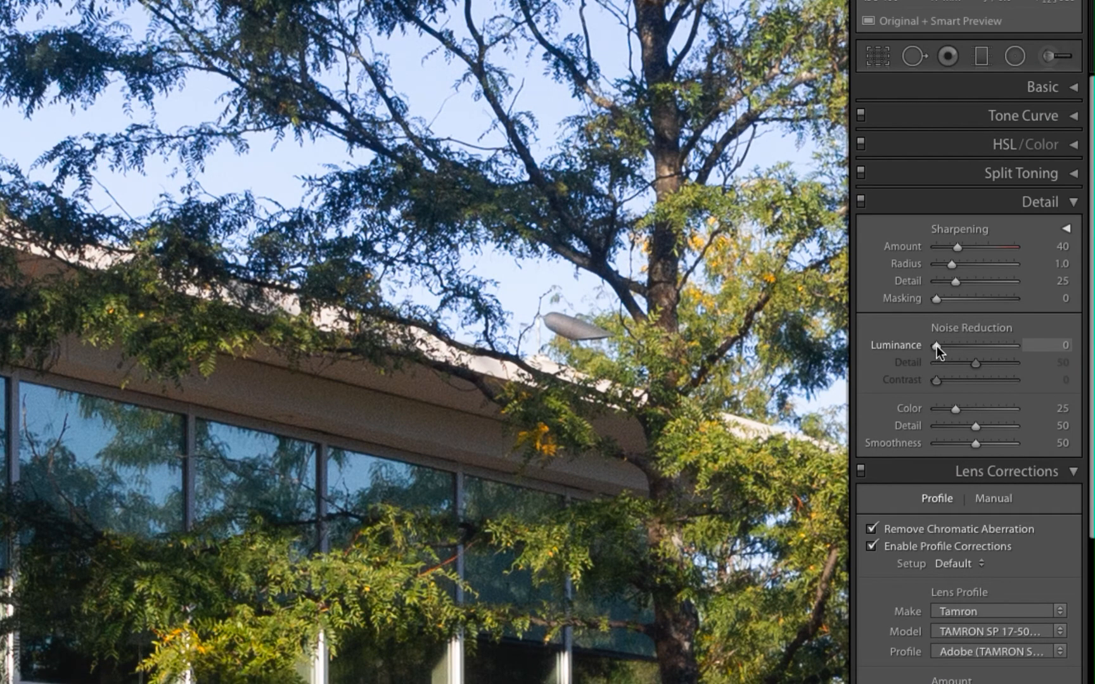
left_click_drag(936, 345, 970, 348)
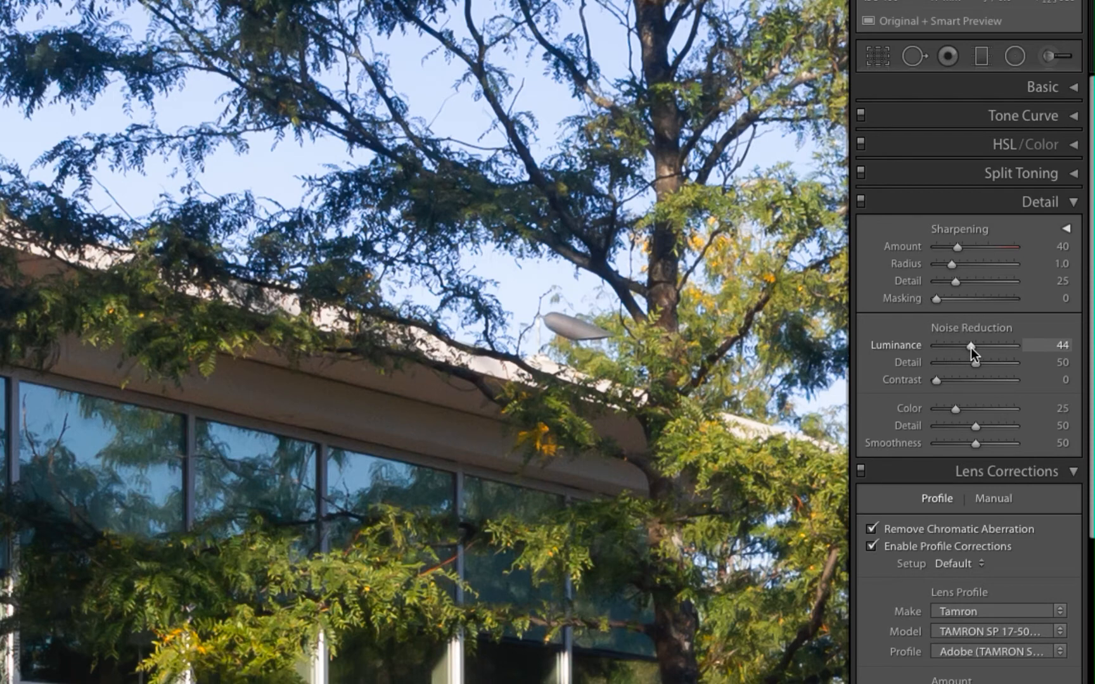
left_click_drag(973, 346, 974, 347)
left_click_drag(972, 345, 946, 346)
left_click_drag(946, 346, 971, 347)
left_click_drag(970, 344, 1029, 351)
left_click_drag(1013, 346, 962, 345)
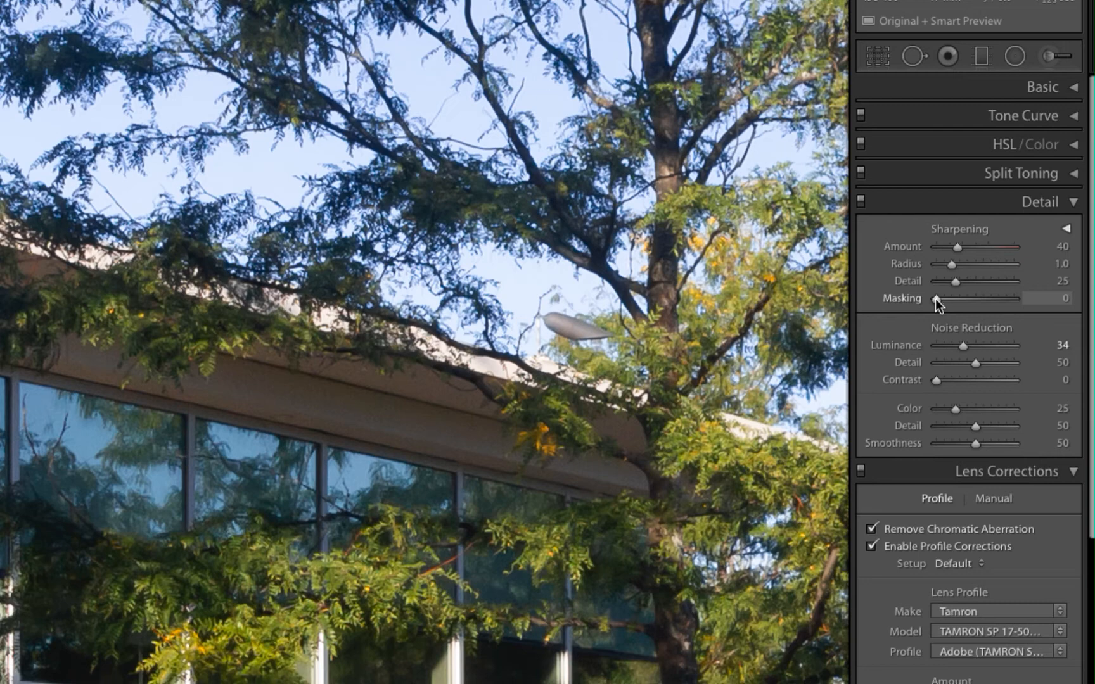
Set the sharpening Masking to 57 using the black-and-white mask preview to limit sharpening to edges.
key("alt")
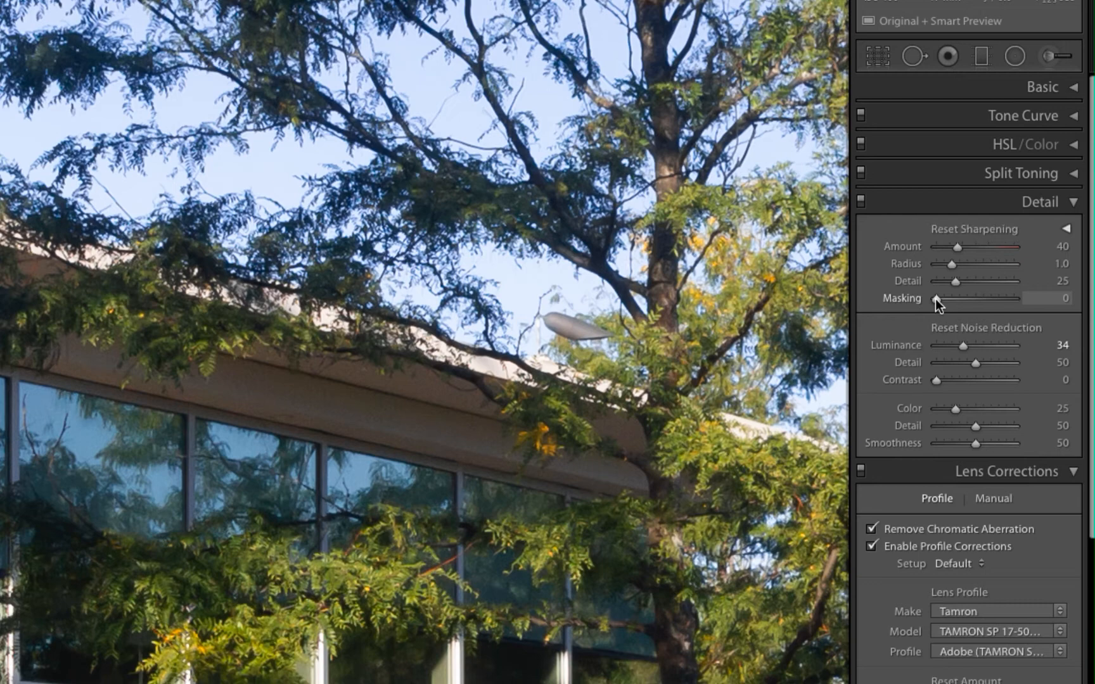
left_click(935, 298, "alt")
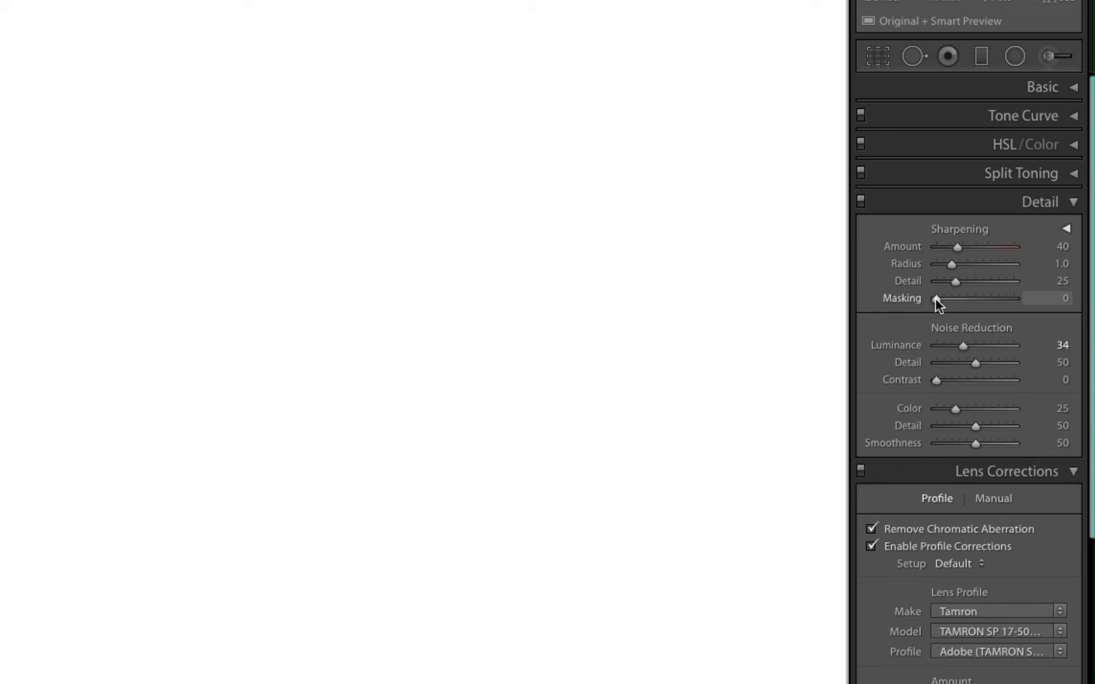
left_click_drag(935, 298, 980, 302)
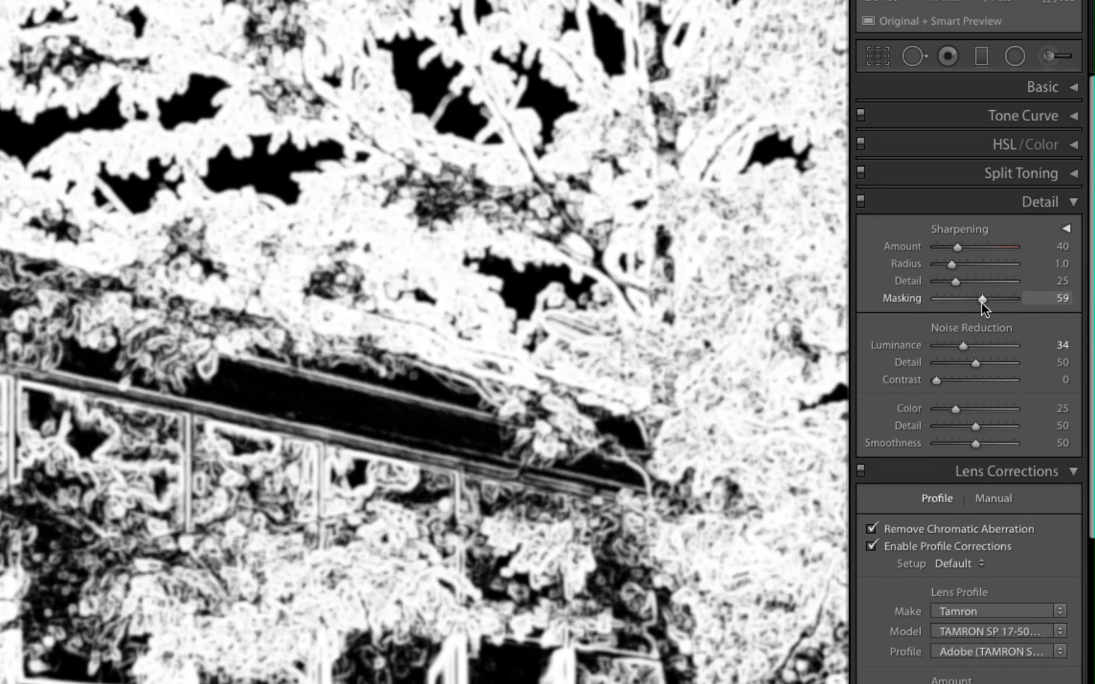
left_click_drag(981, 303, 979, 303)
left_click_drag(979, 303, 980, 303)
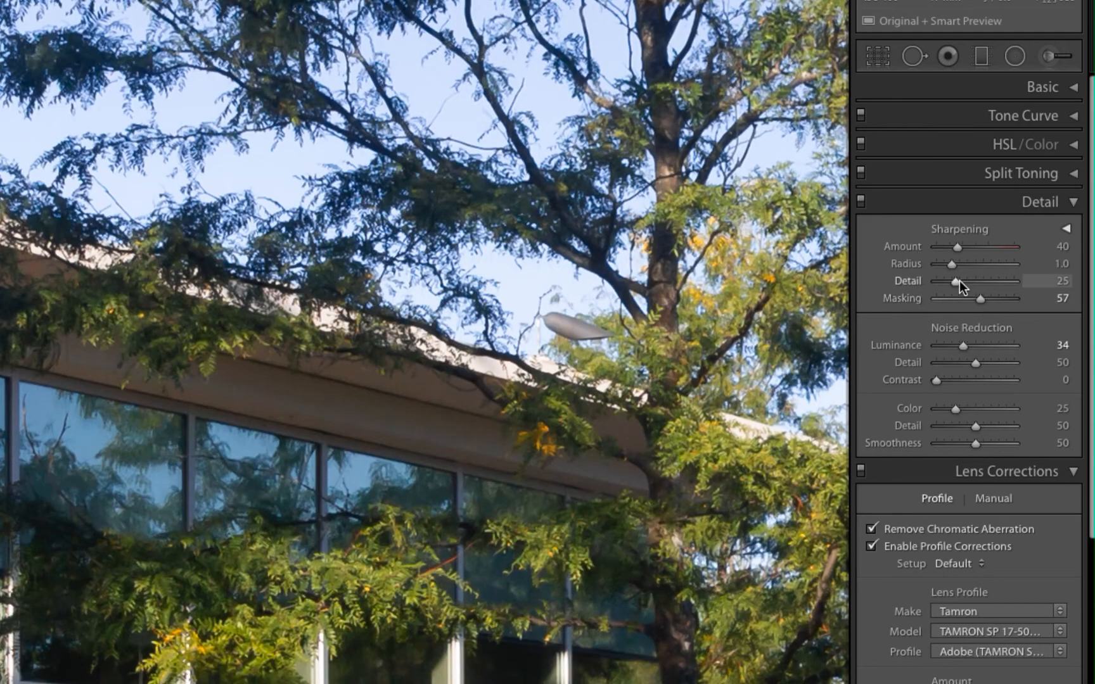
Set the sharpening Radius to 0.7 and Amount to 54, then return to the full photo view.
left_click_drag(952, 263, 943, 267)
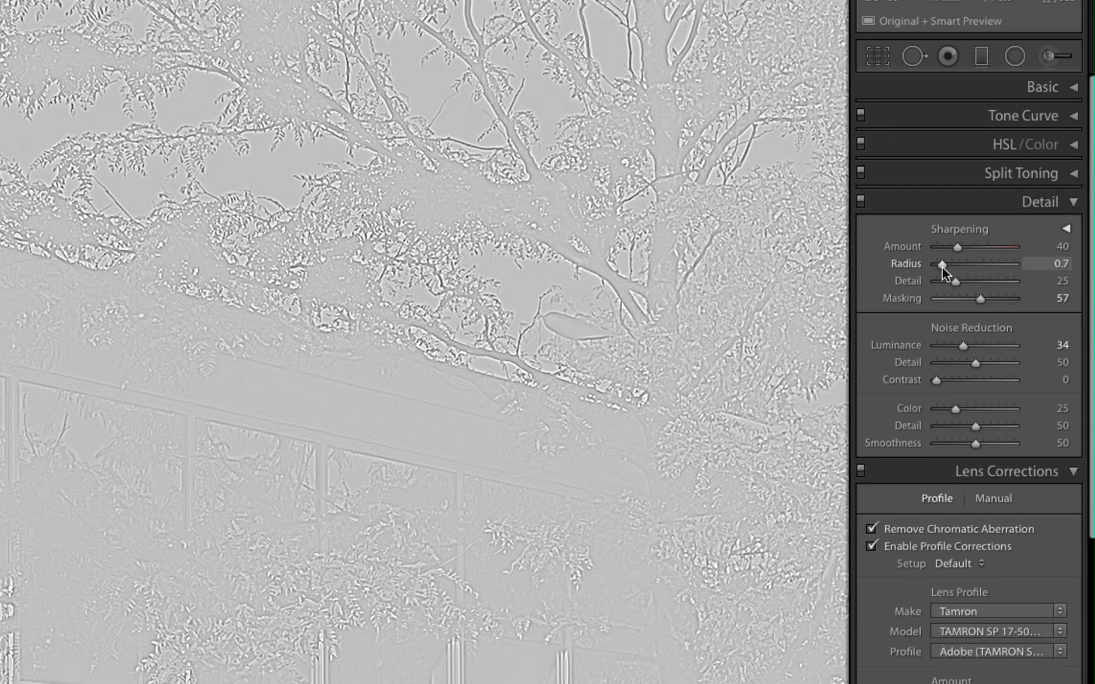
left_click_drag(942, 272, 942, 271)
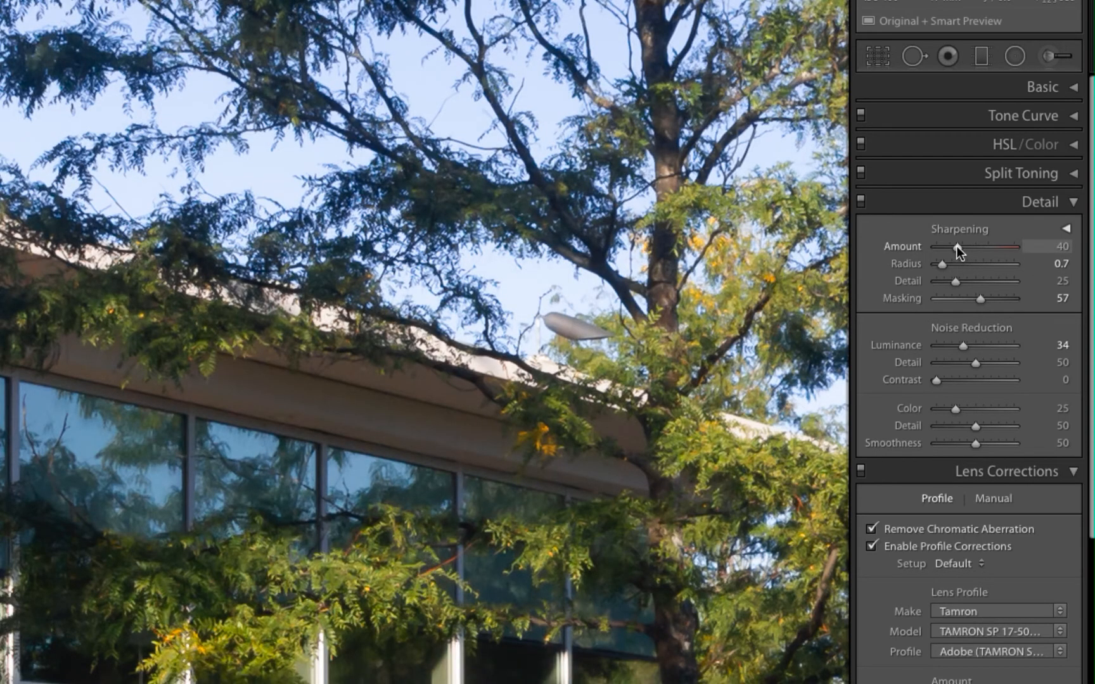
left_click_drag(957, 245, 964, 245)
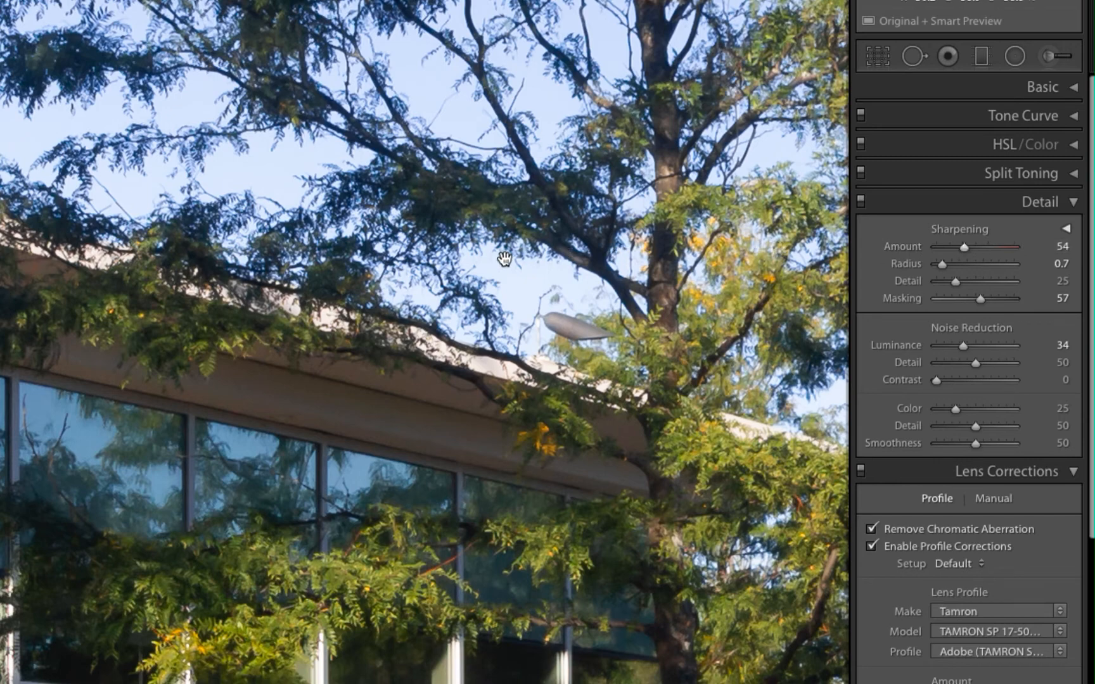
left_click(479, 349)
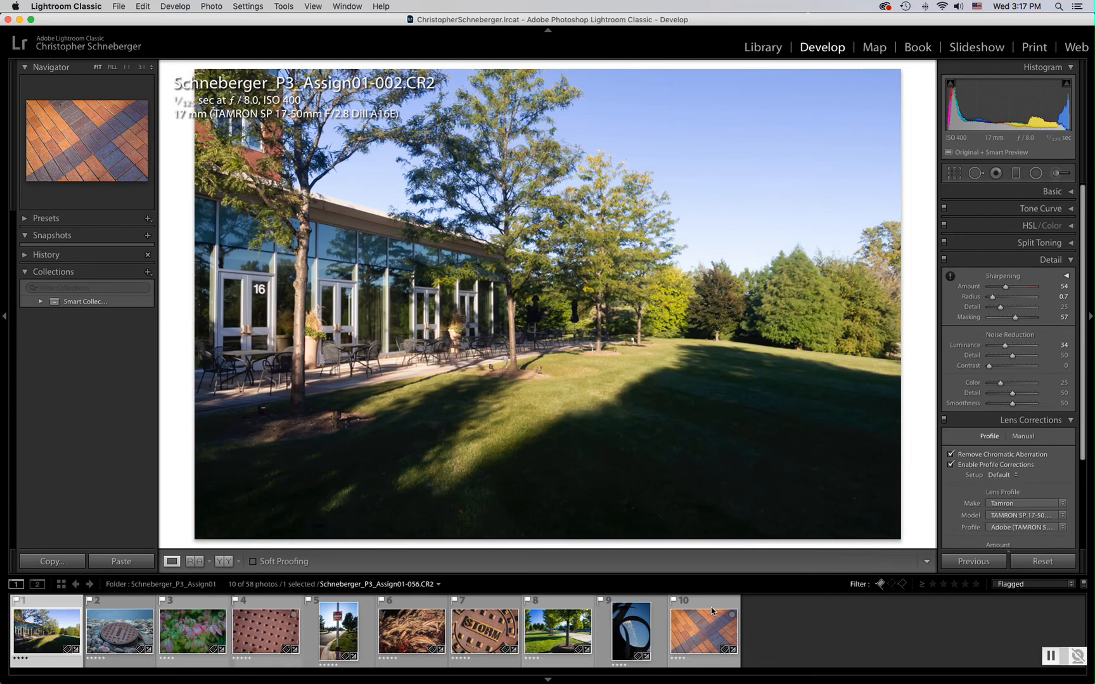
Synchronize only Sharpening, Noise Reduction and Lens Corrections from the building photo to all filmstrip photos, then reselect just the building photo.
key("super+a")
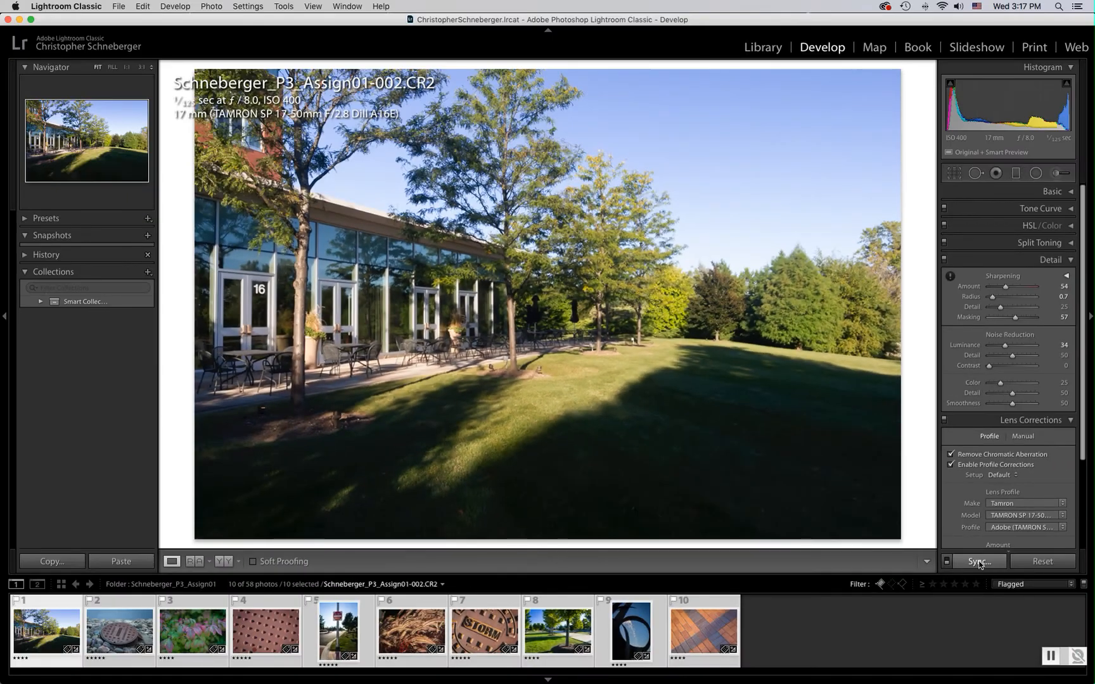
left_click(979, 561)
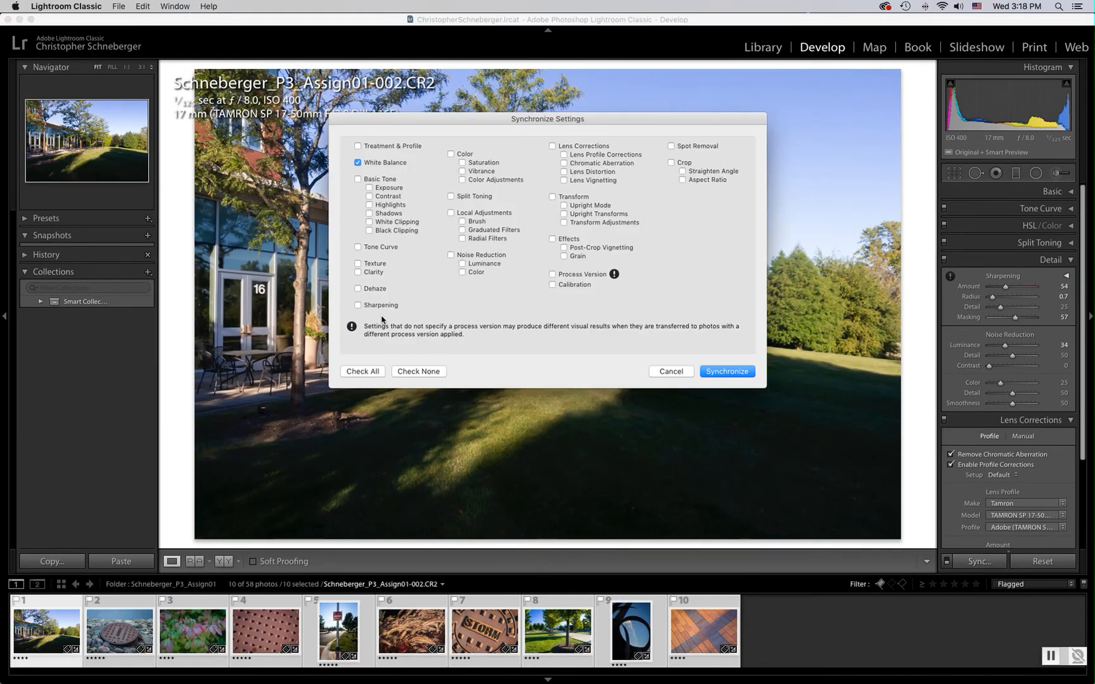
left_click(363, 372)
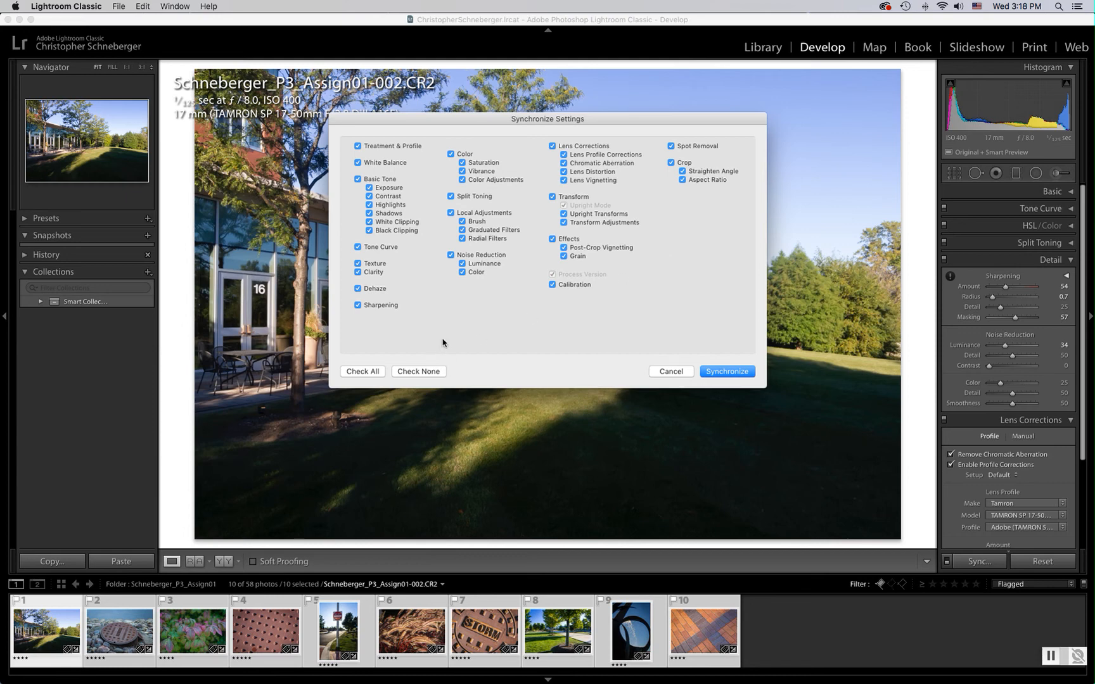
left_click(422, 372)
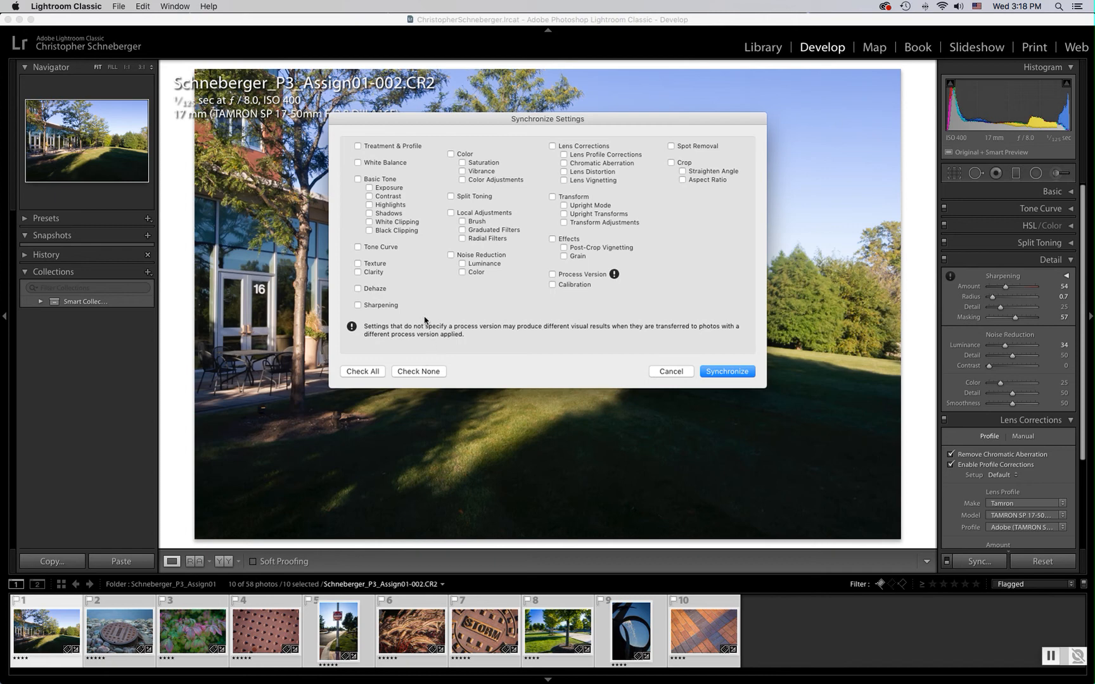
left_click(358, 306)
left_click(451, 256)
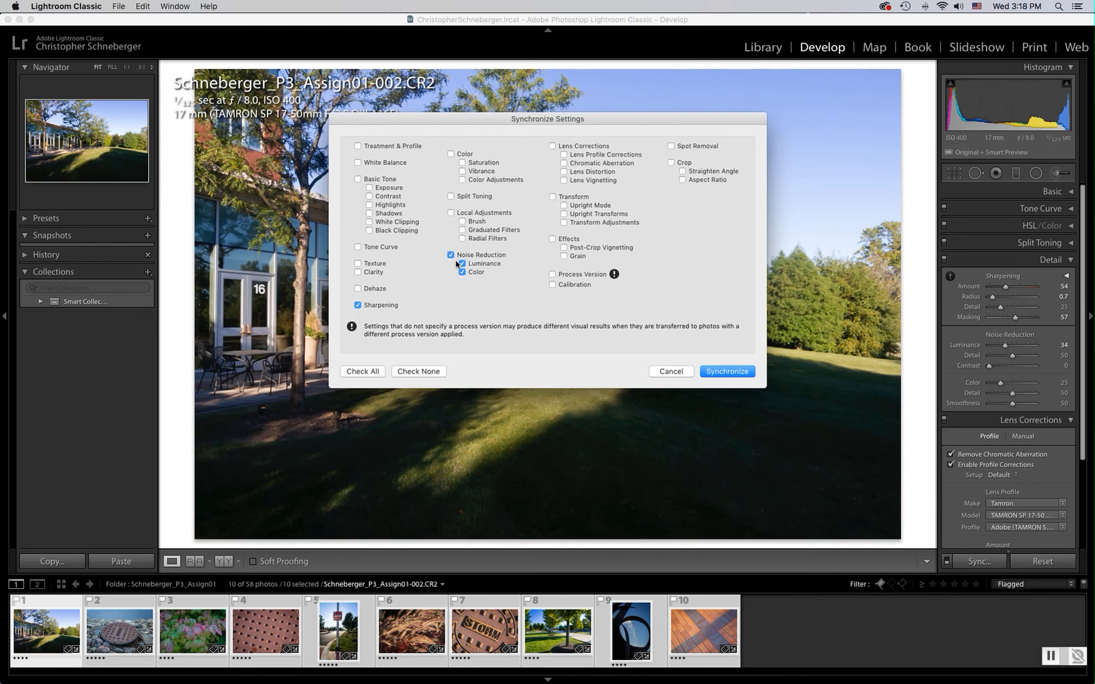
left_click(552, 146)
left_click(729, 372)
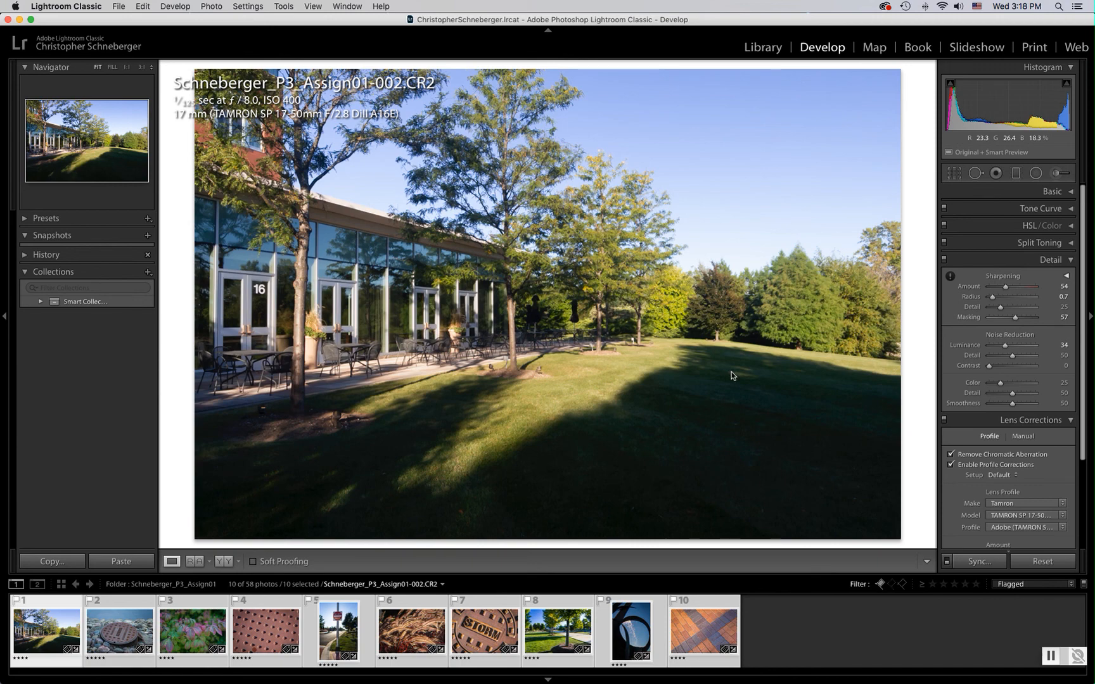
left_click(801, 638)
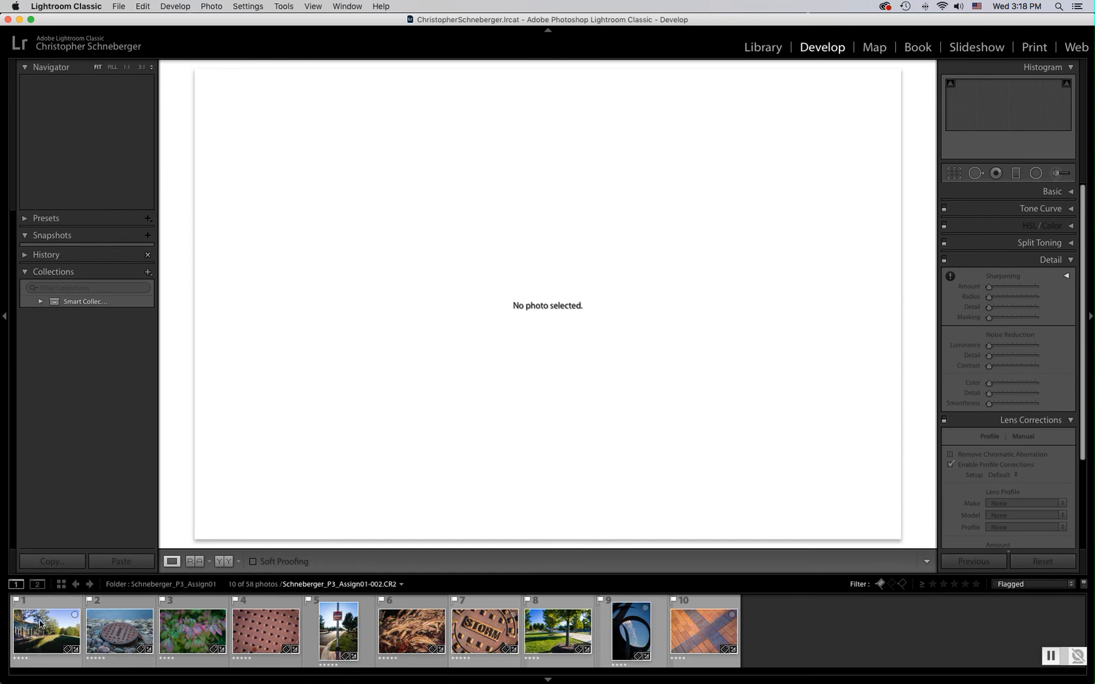
left_click(40, 623)
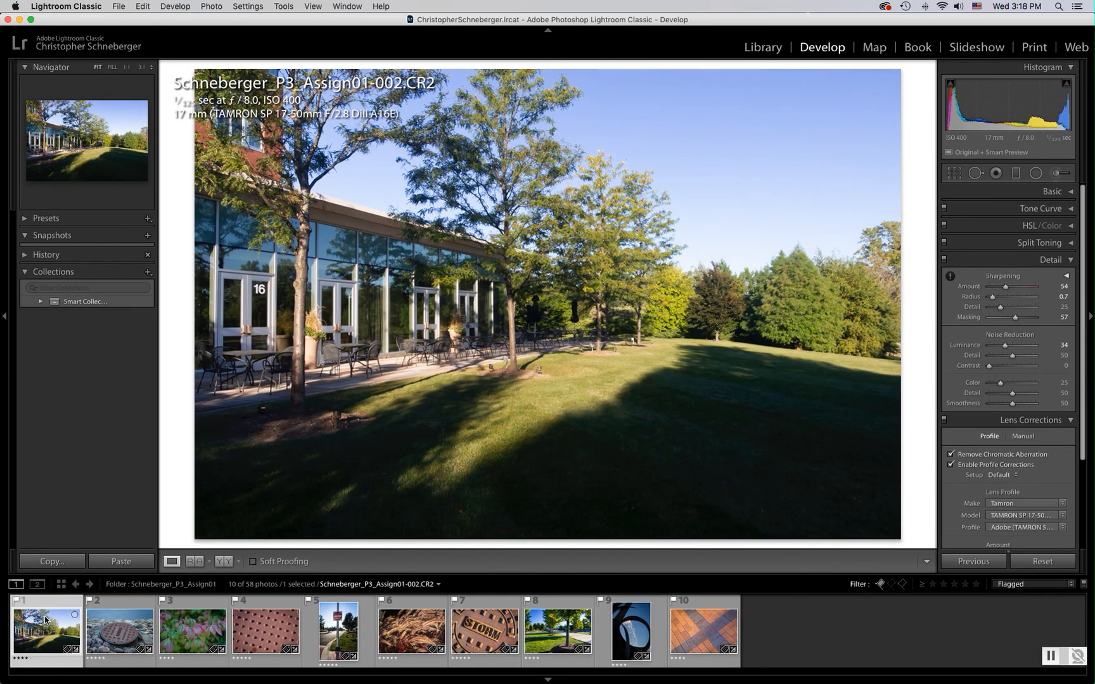